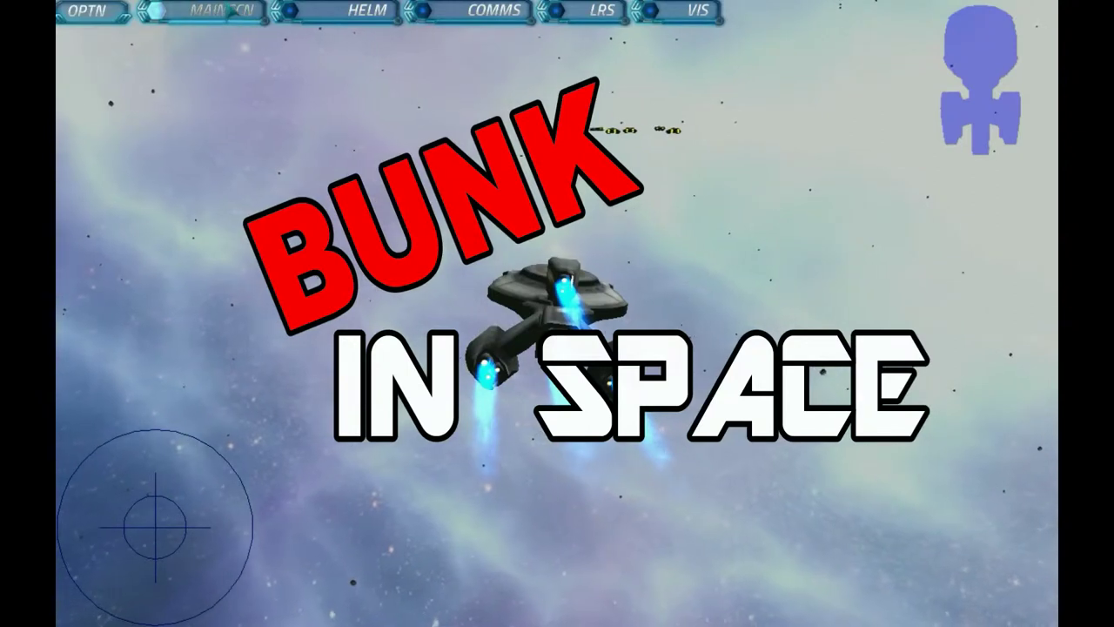
- On the helm console, nudge impulse up slightly and glance at the outside view
click(295, 21)
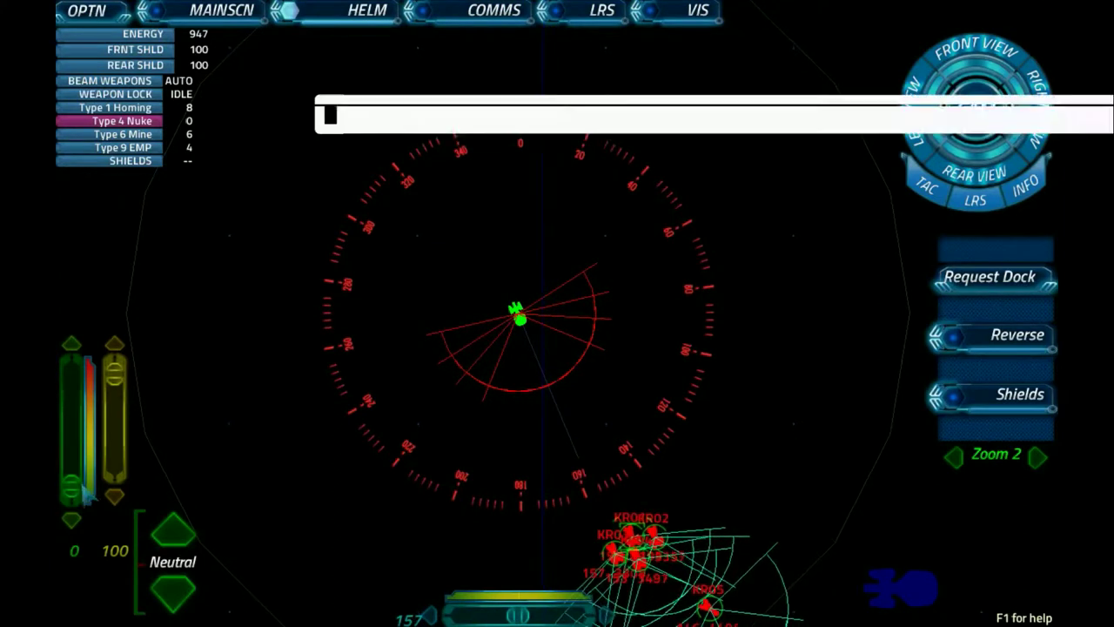
drag(74, 493, 75, 444)
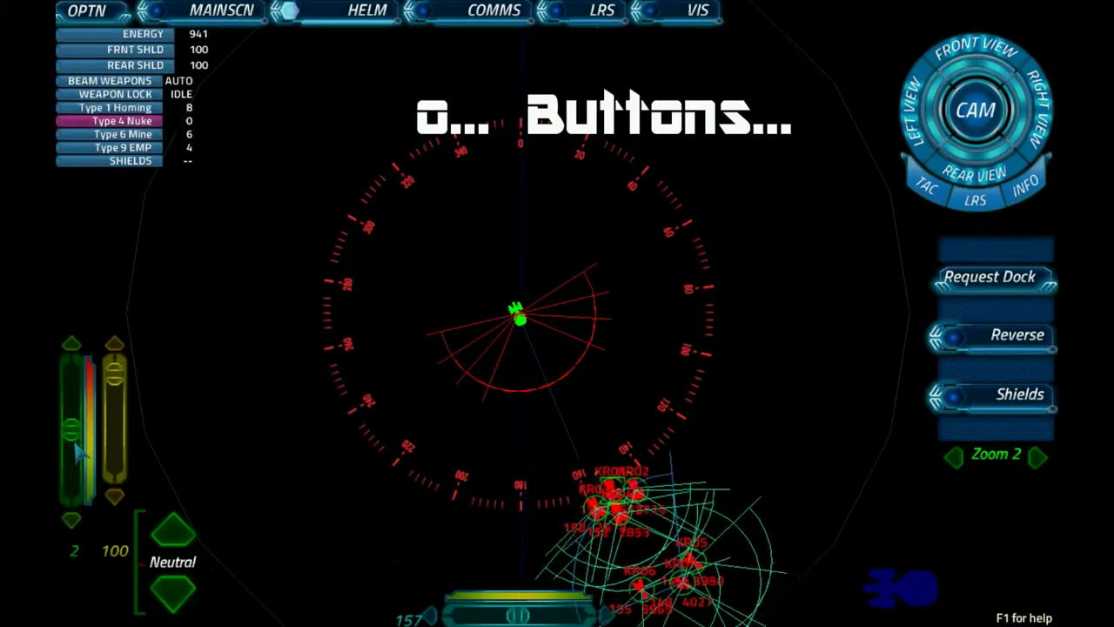
click(222, 10)
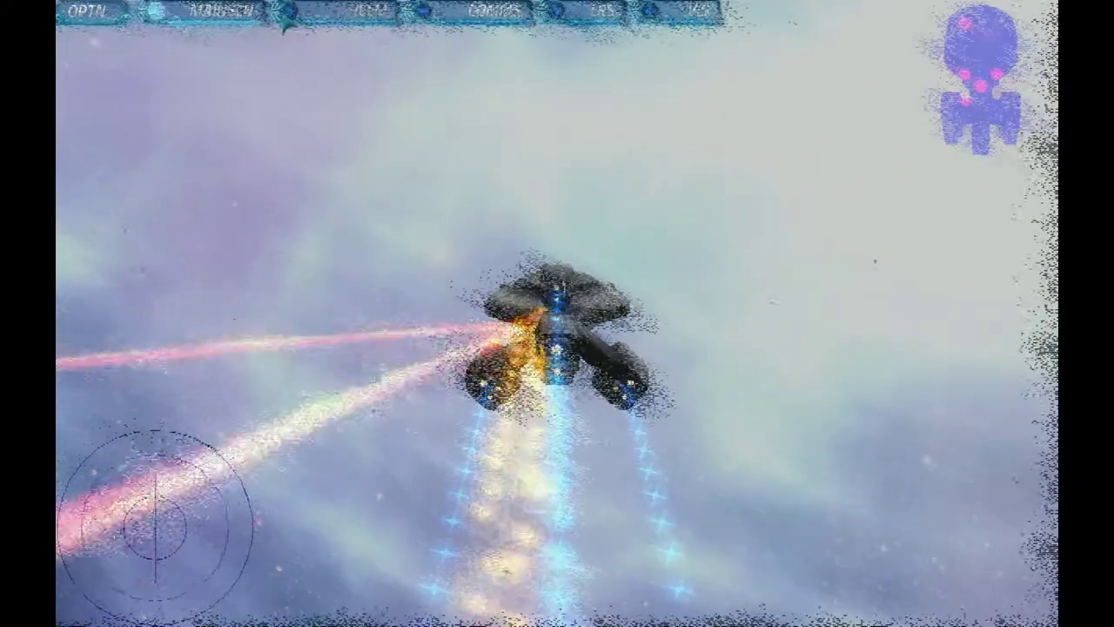
click(225, 10)
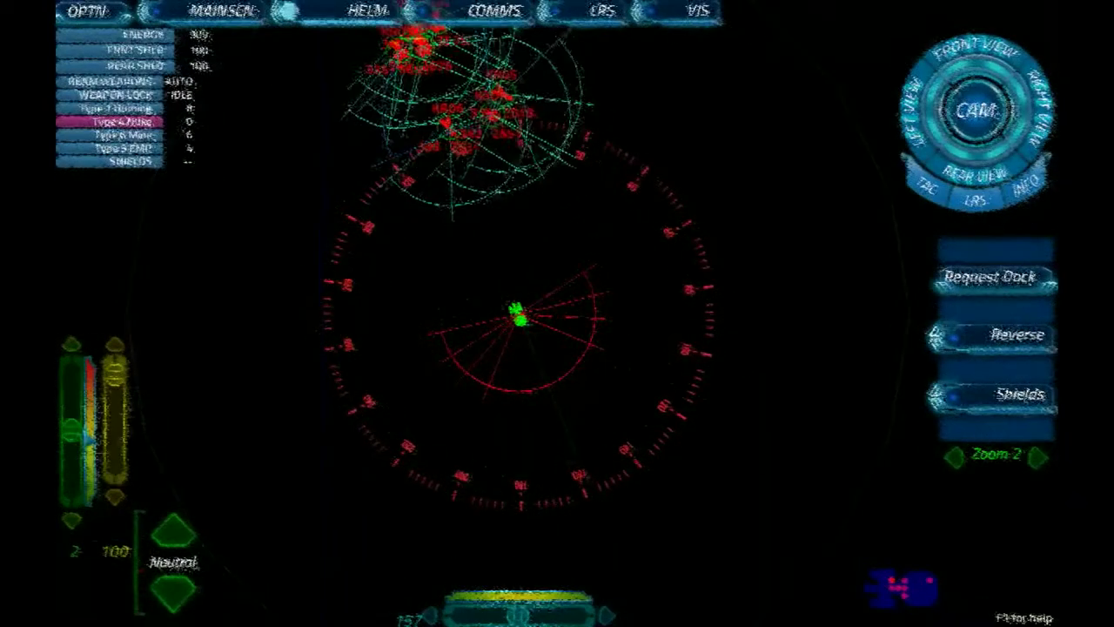
- Cycle impulse from zero to low, turn with the rudder keys, and centre the rudder near heading 95
drag(76, 470, 80, 519)
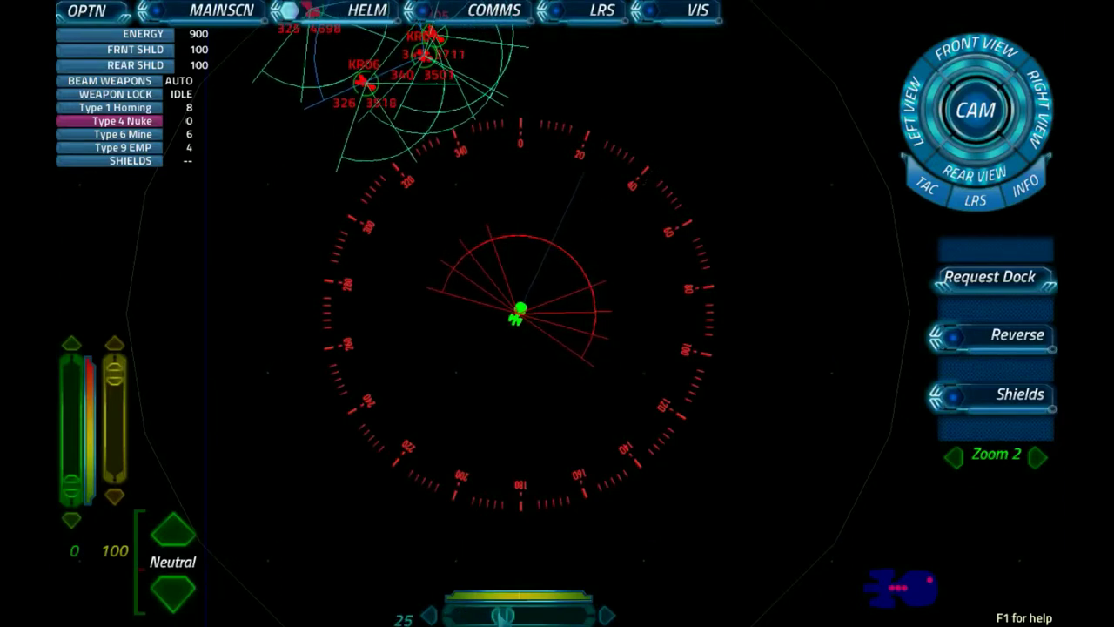
drag(71, 483, 71, 431)
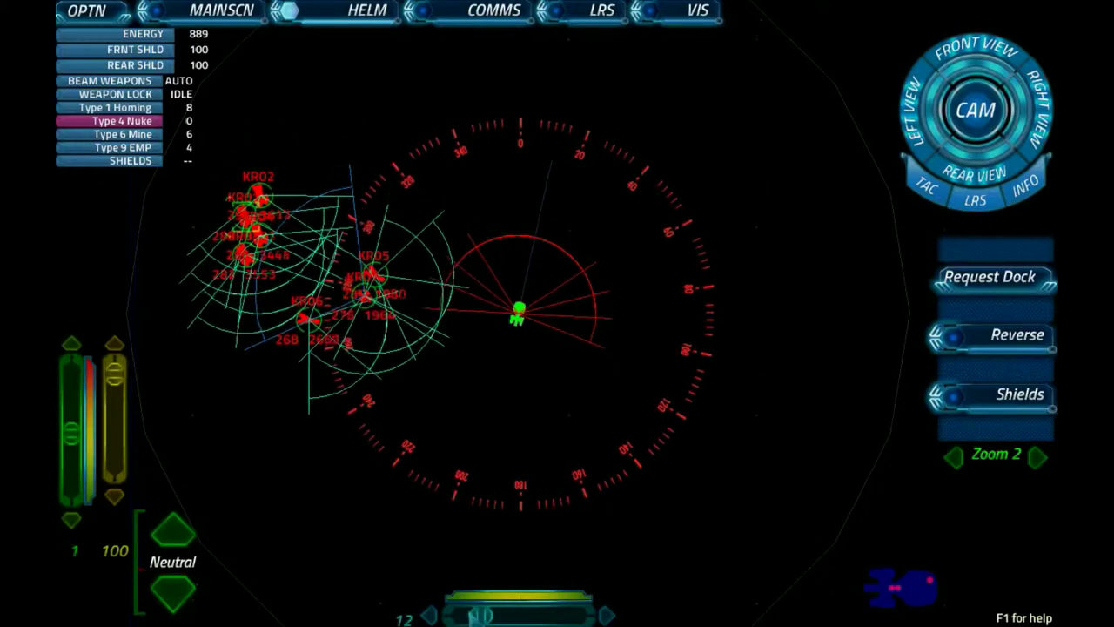
key(Left)
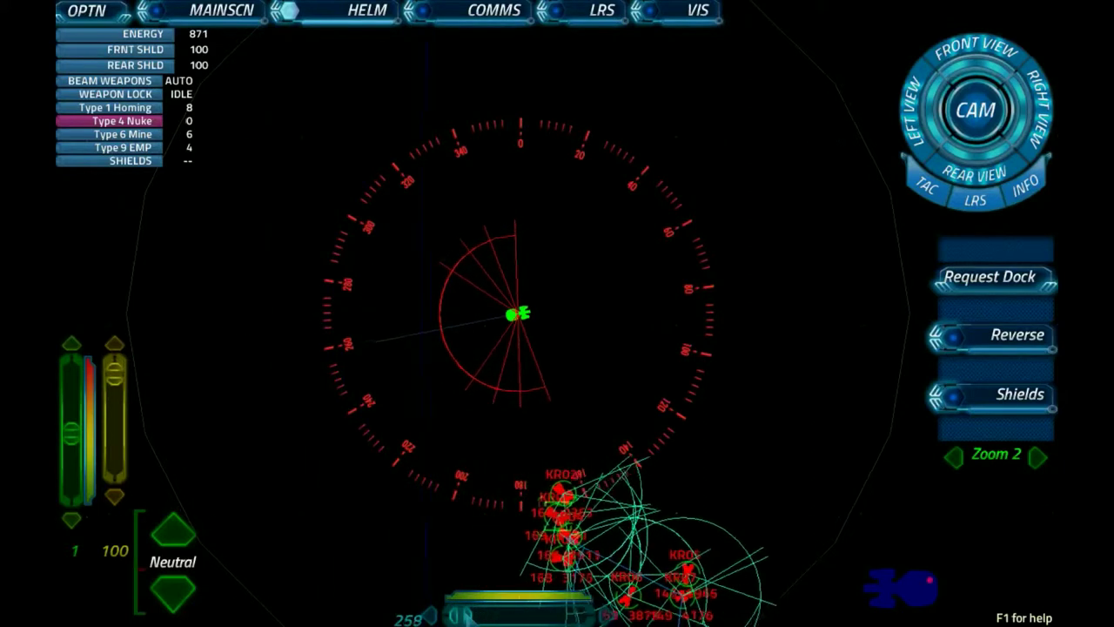
key(Right)
key(Down)
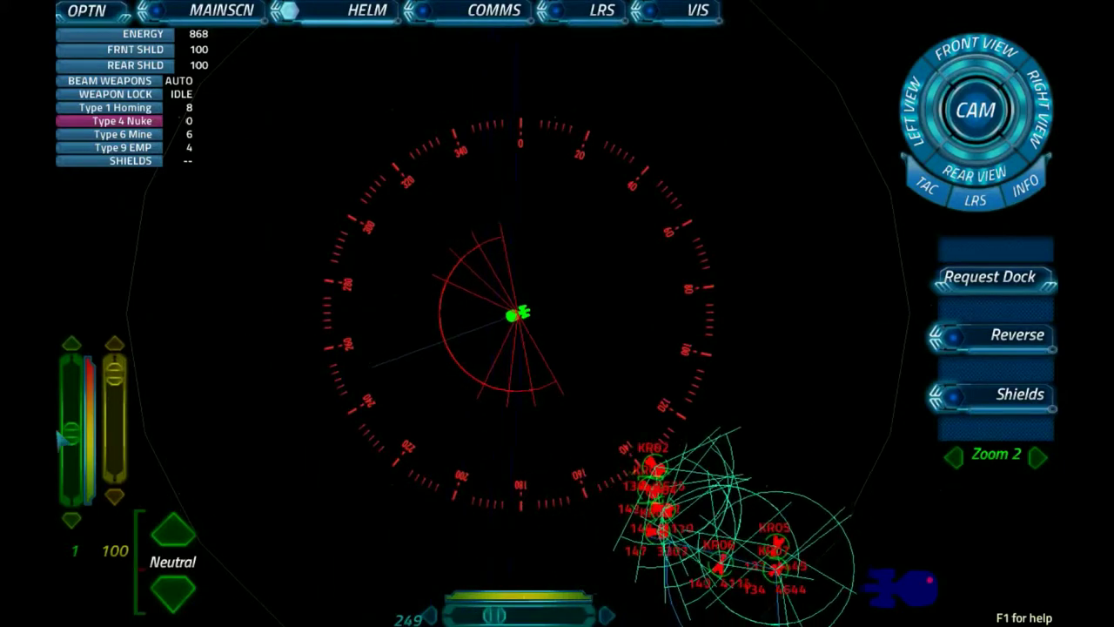
key(Down)
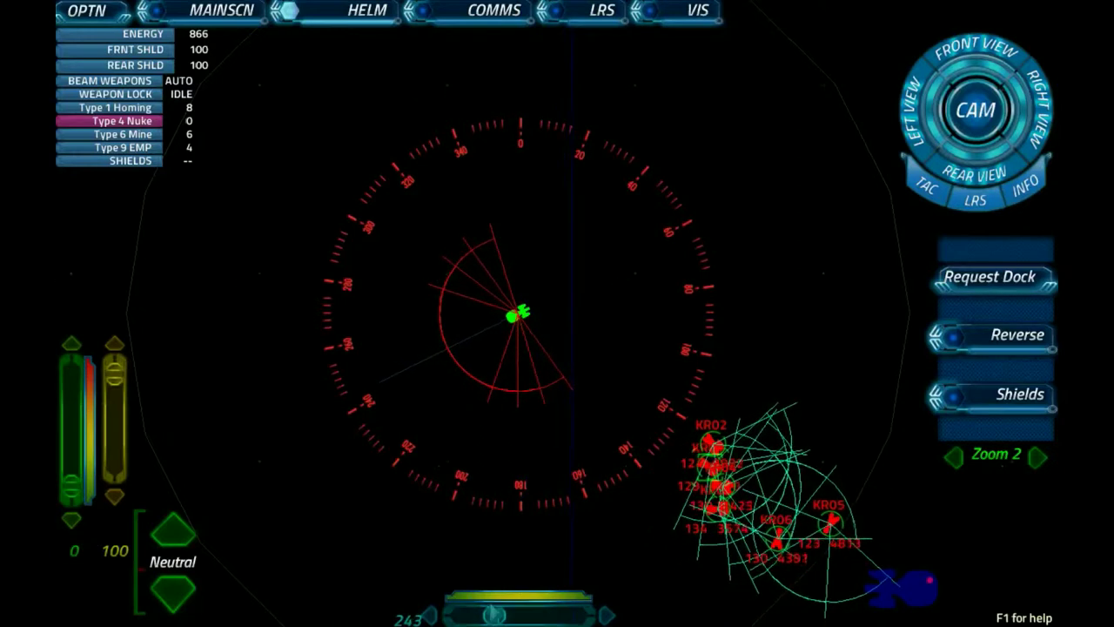
key(Right)
key(Right)
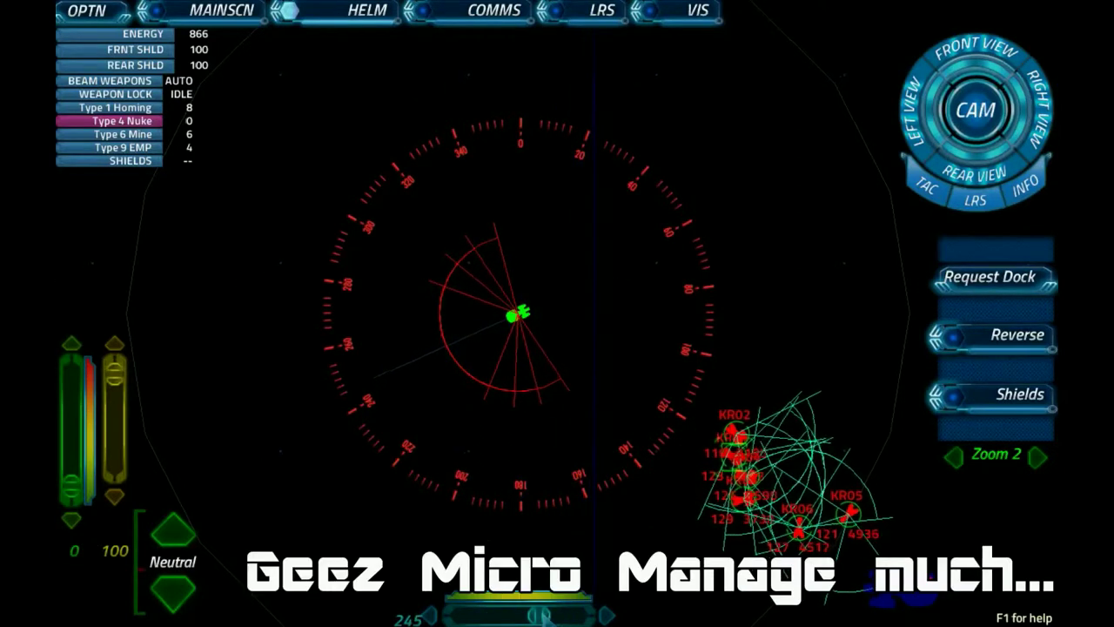
key(Right)
key(Right)
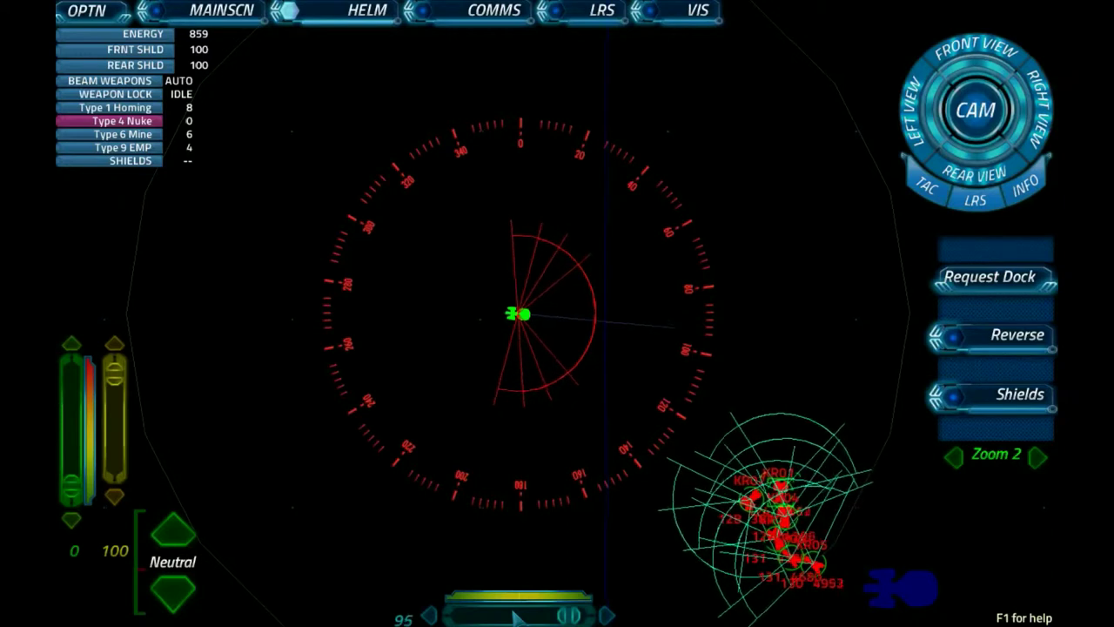
click(516, 616)
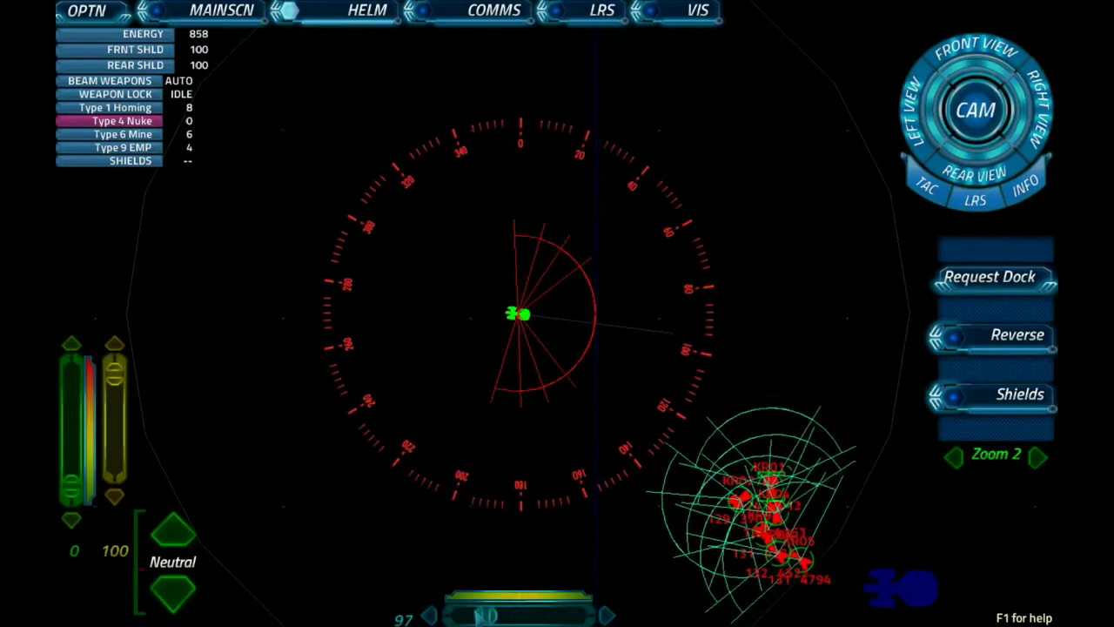
- Swing the rudder to starboard until heading 125, then view the ship from outside
mouse_move(517, 616)
mouse_down()
mouse_move(600, 616)
mouse_move(514, 616)
mouse_up()
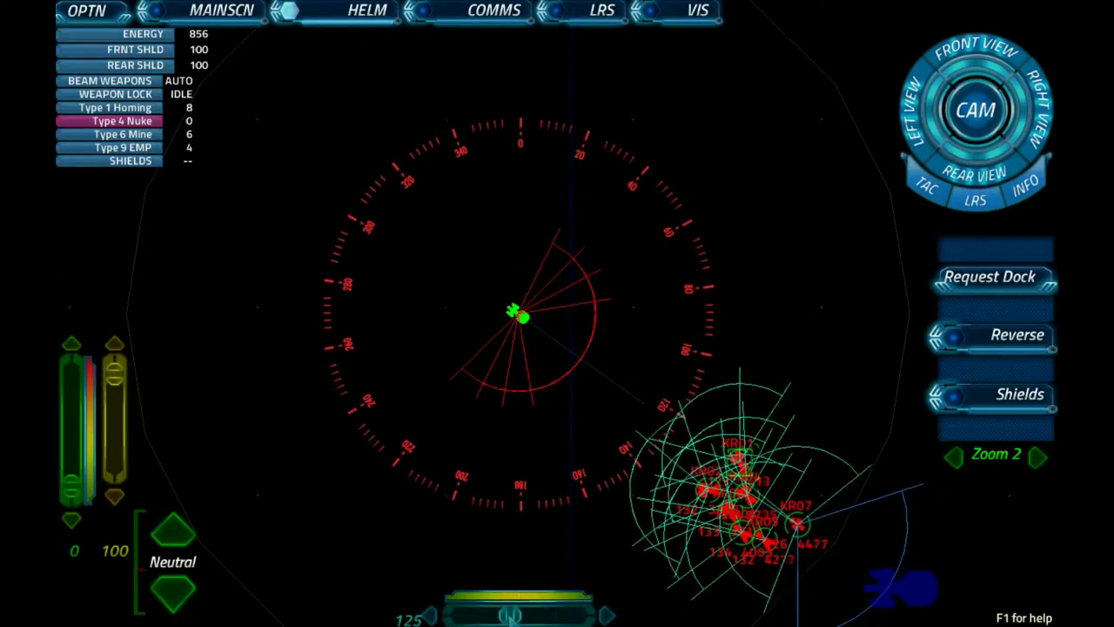
click(222, 10)
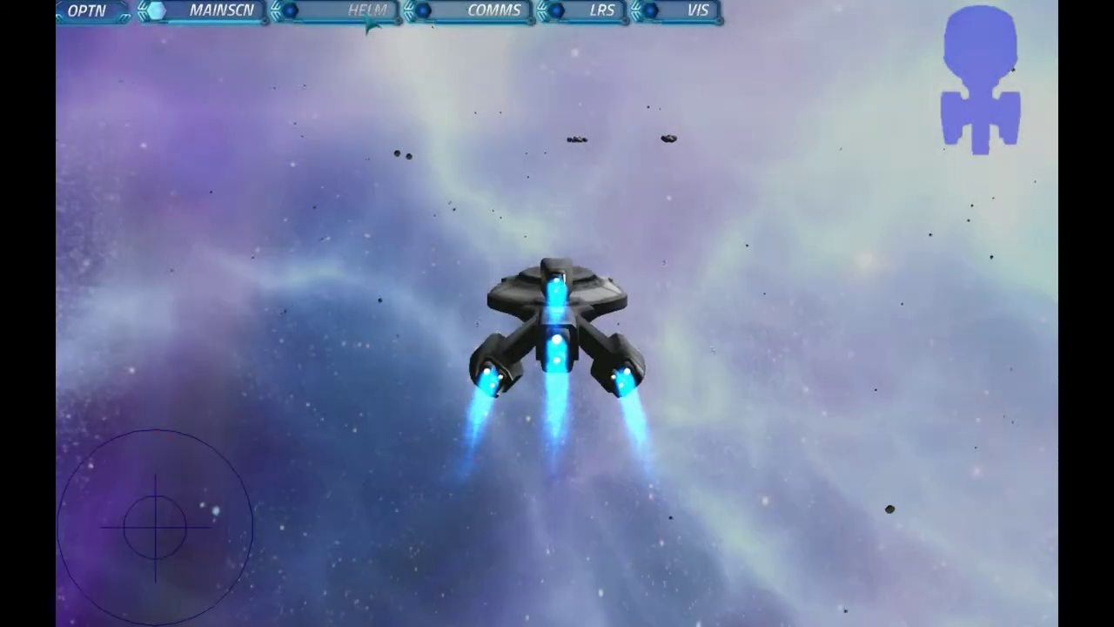
- Put the ship into reverse from the helm and check it from the outside view
click(370, 20)
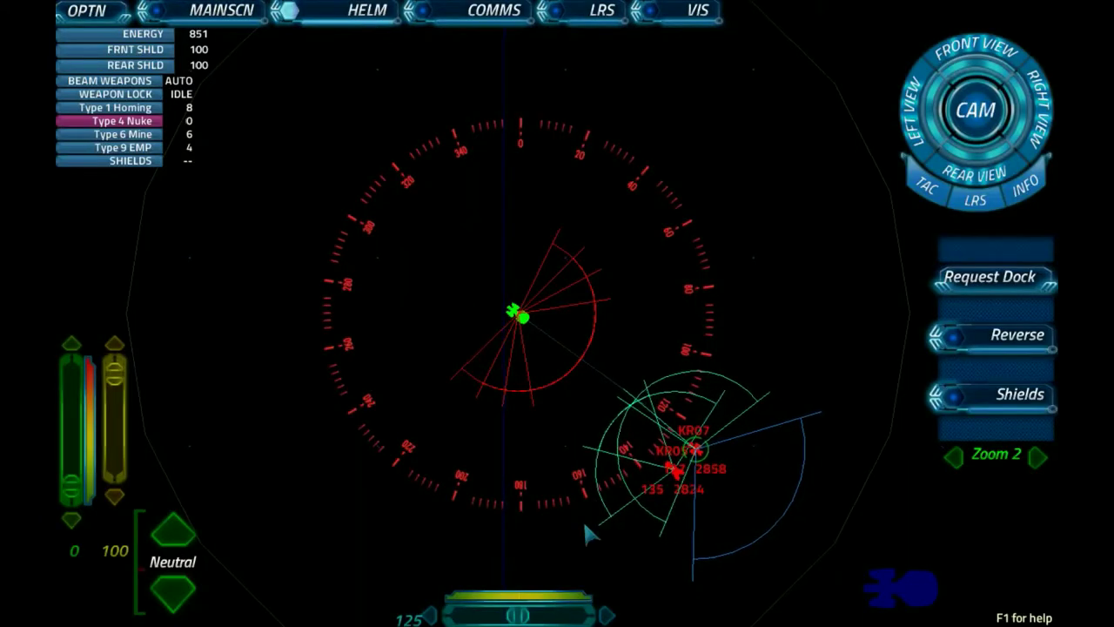
click(1049, 341)
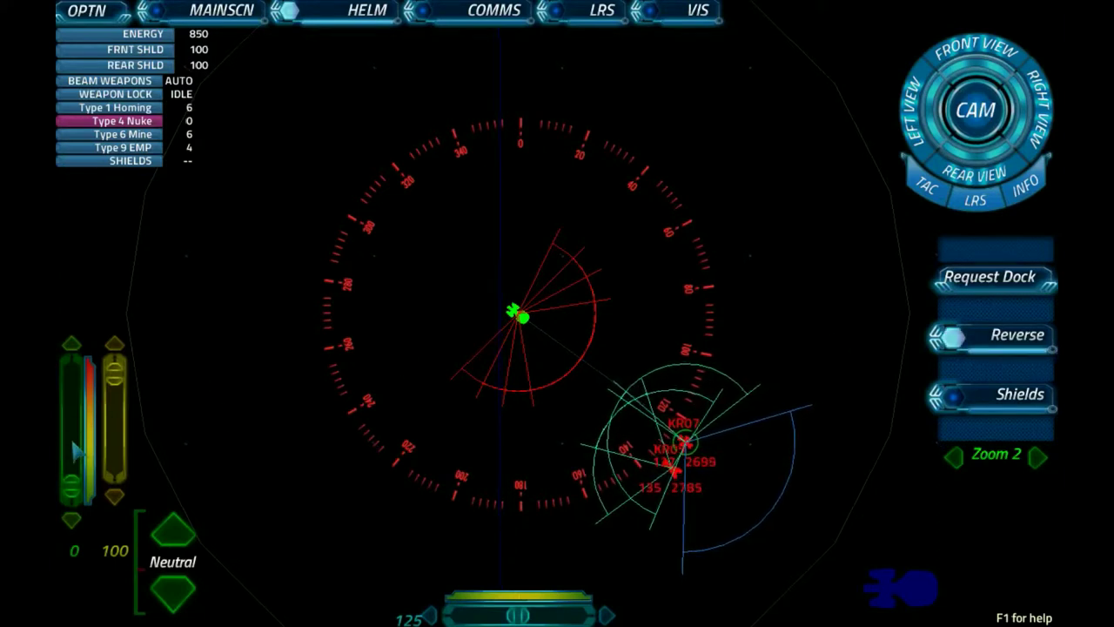
click(222, 12)
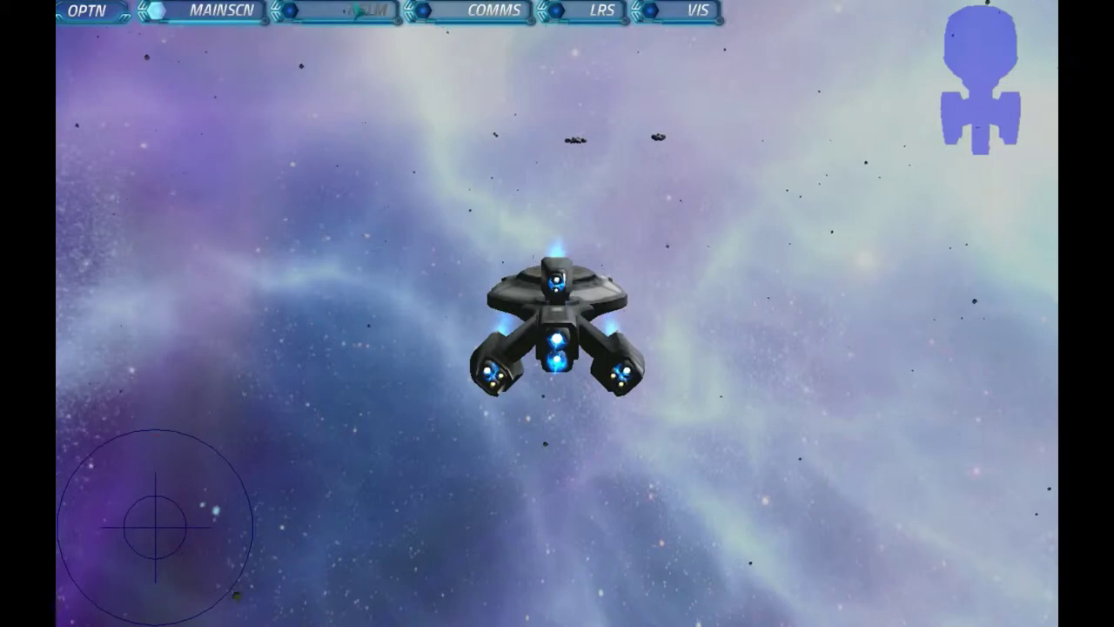
- Raise the shields and check the ship from outside
click(358, 10)
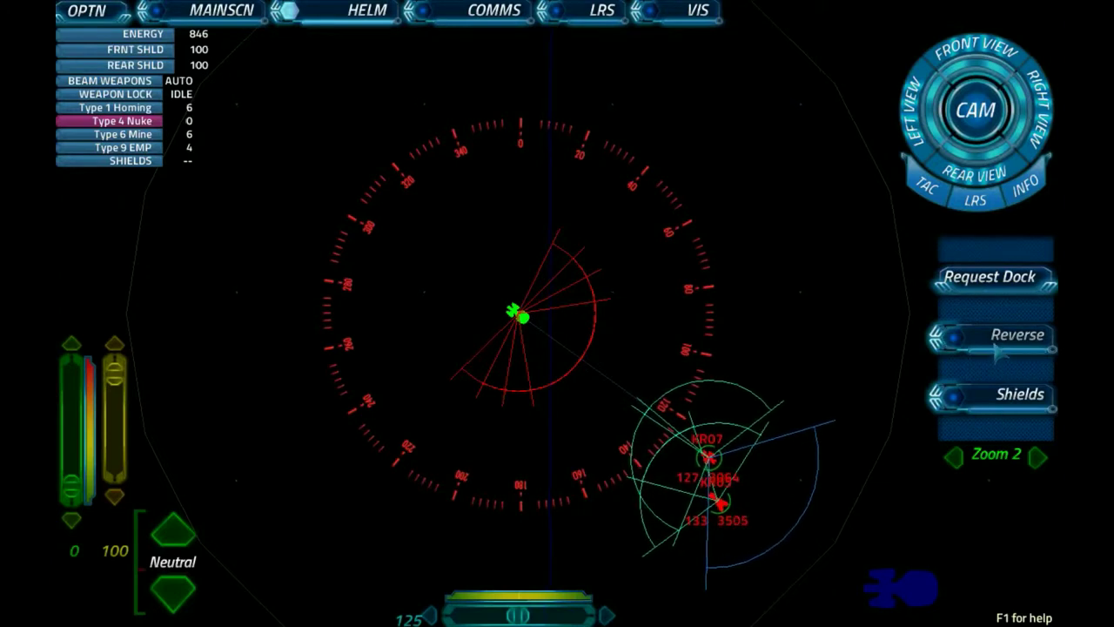
click(983, 411)
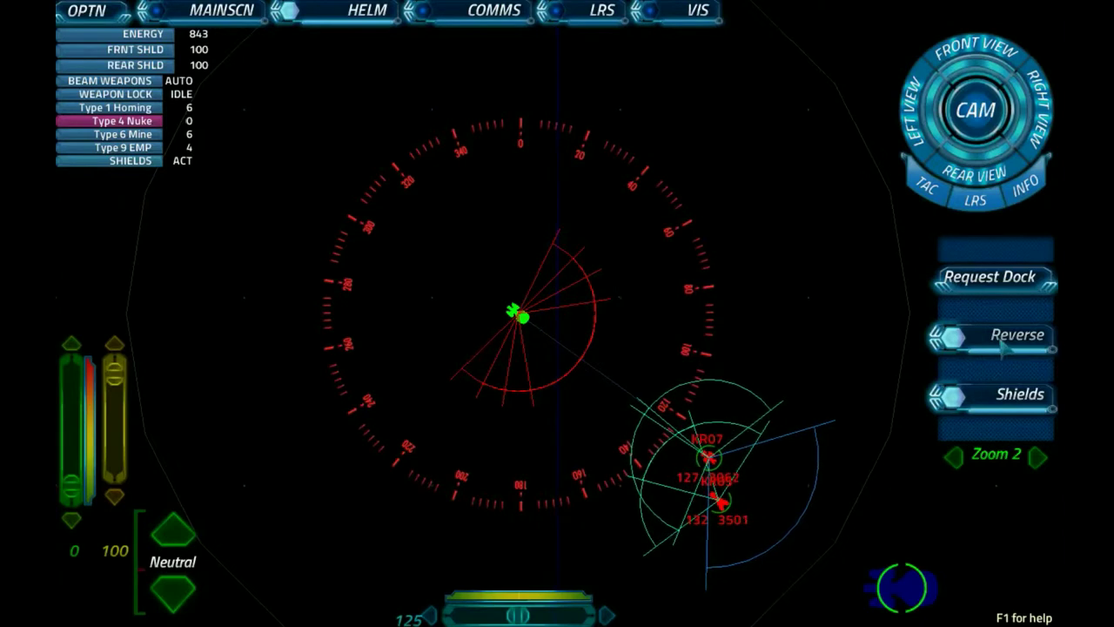
click(235, 12)
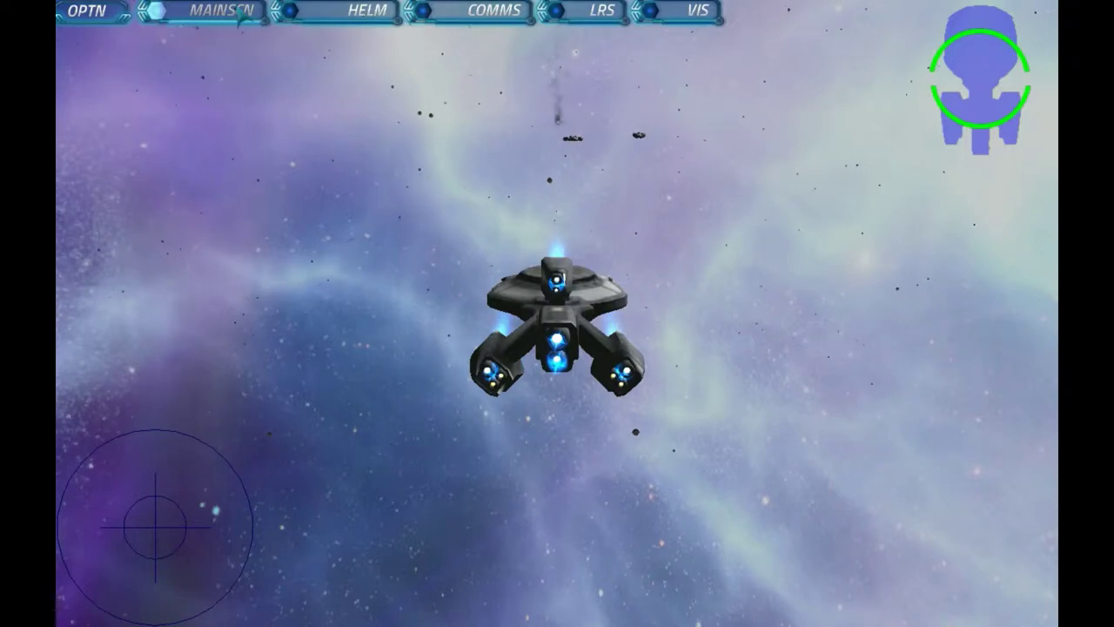
- Lower impulse slightly and drop the second drive setting from 100 to 31
click(347, 10)
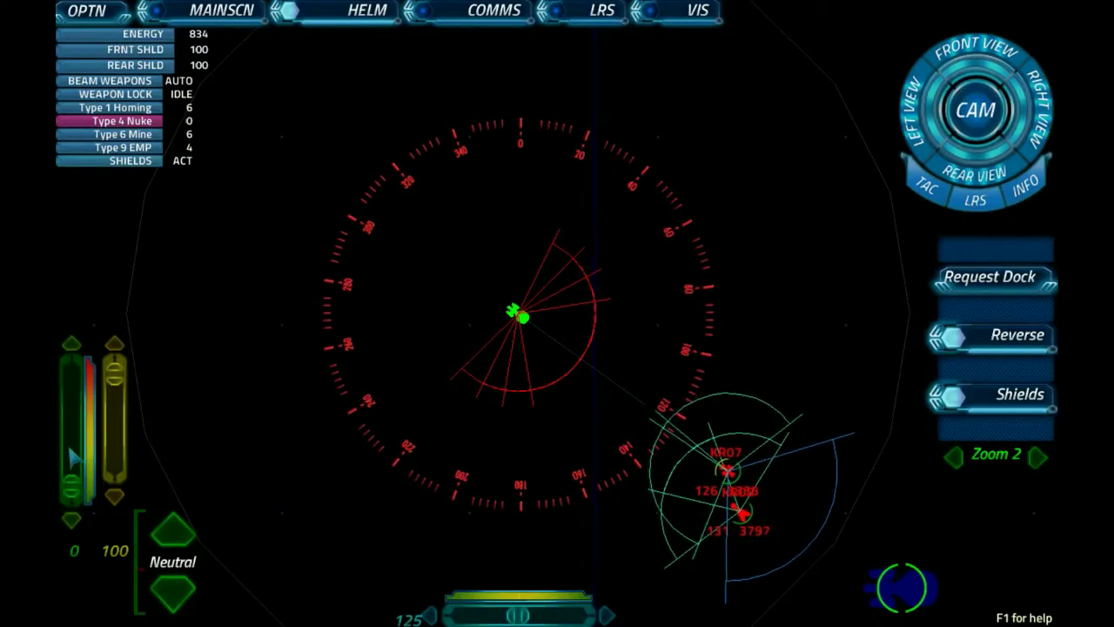
drag(83, 457, 84, 450)
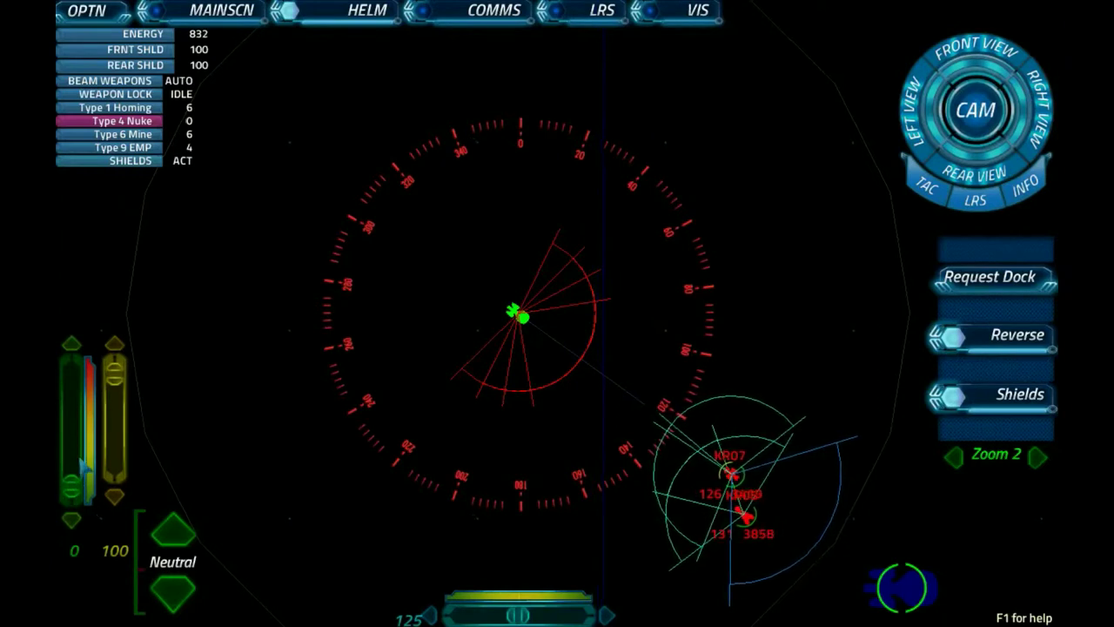
drag(116, 374, 115, 405)
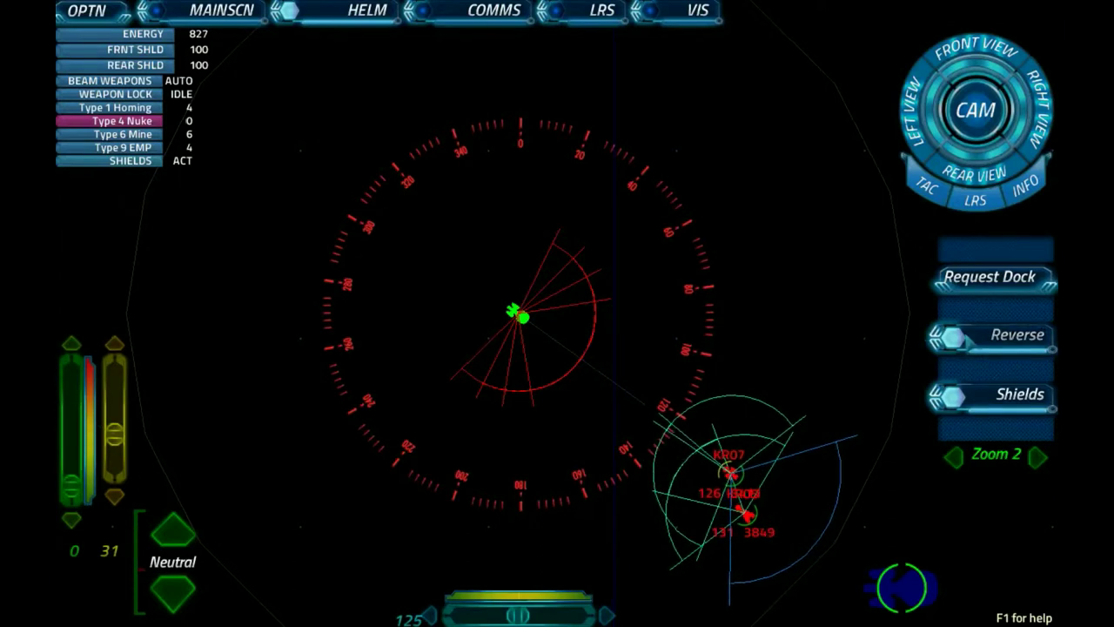
- Switch radar zoom to 1 and back to 2, and toggle reverse off, on, off
click(954, 456)
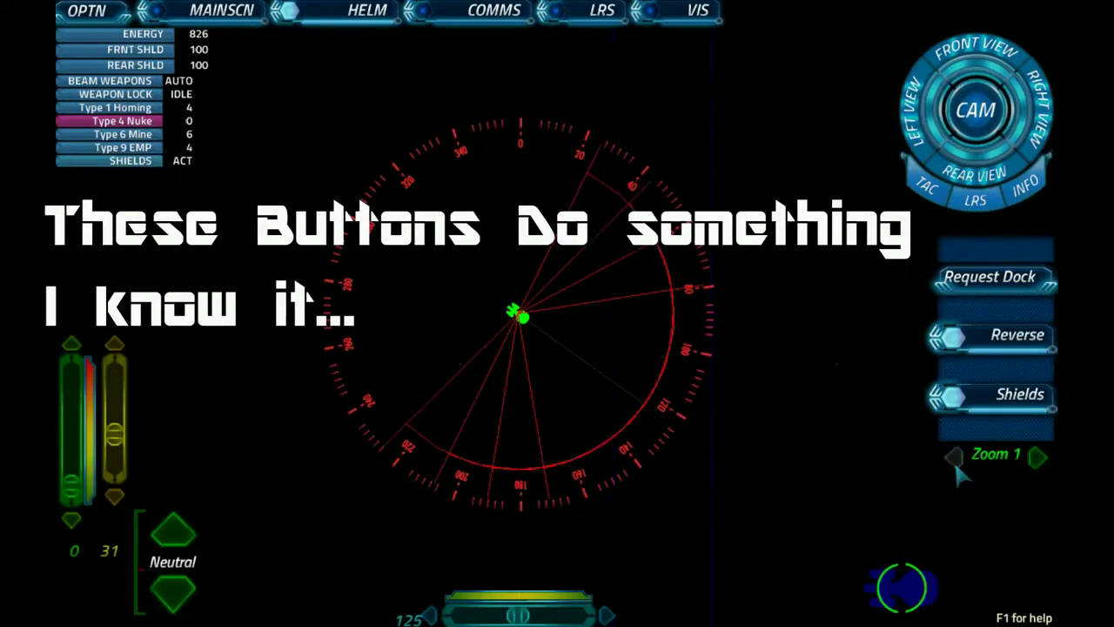
click(1038, 458)
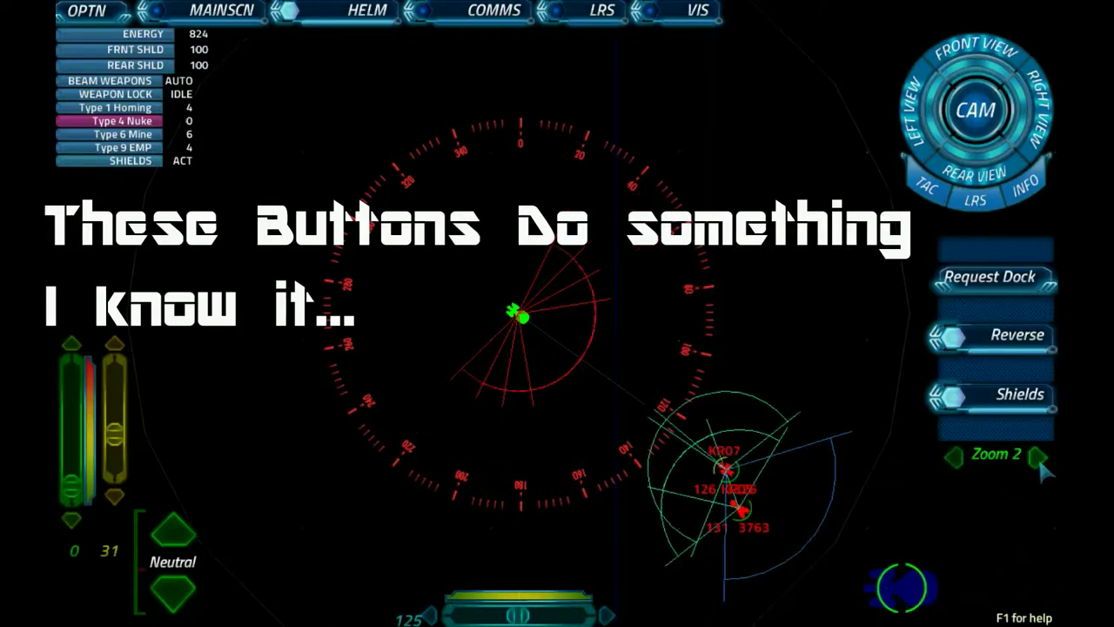
click(952, 349)
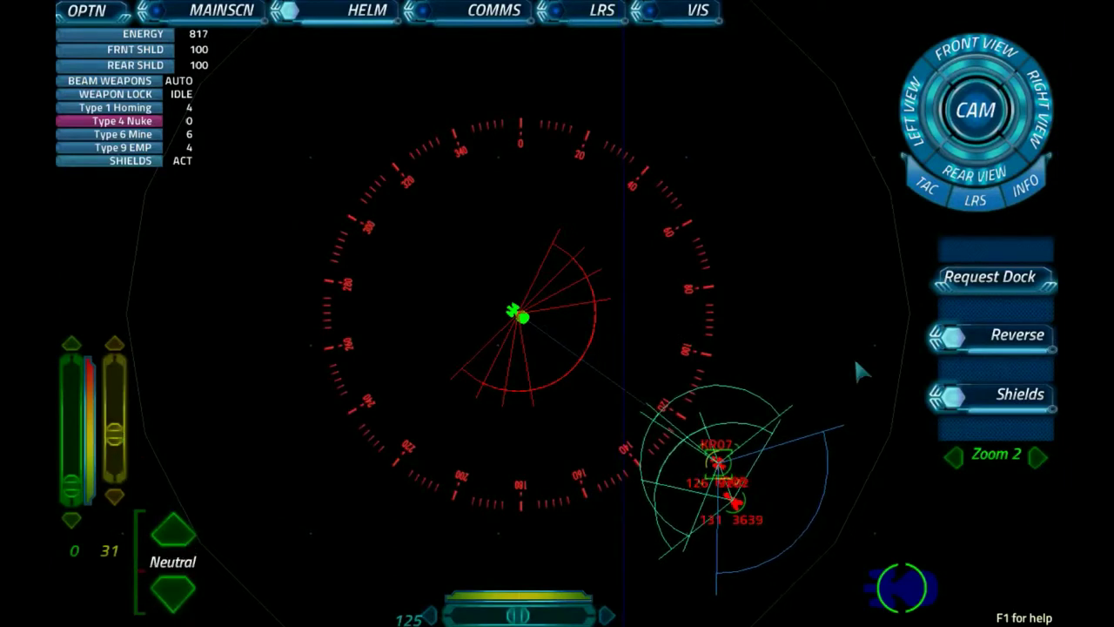
click(973, 350)
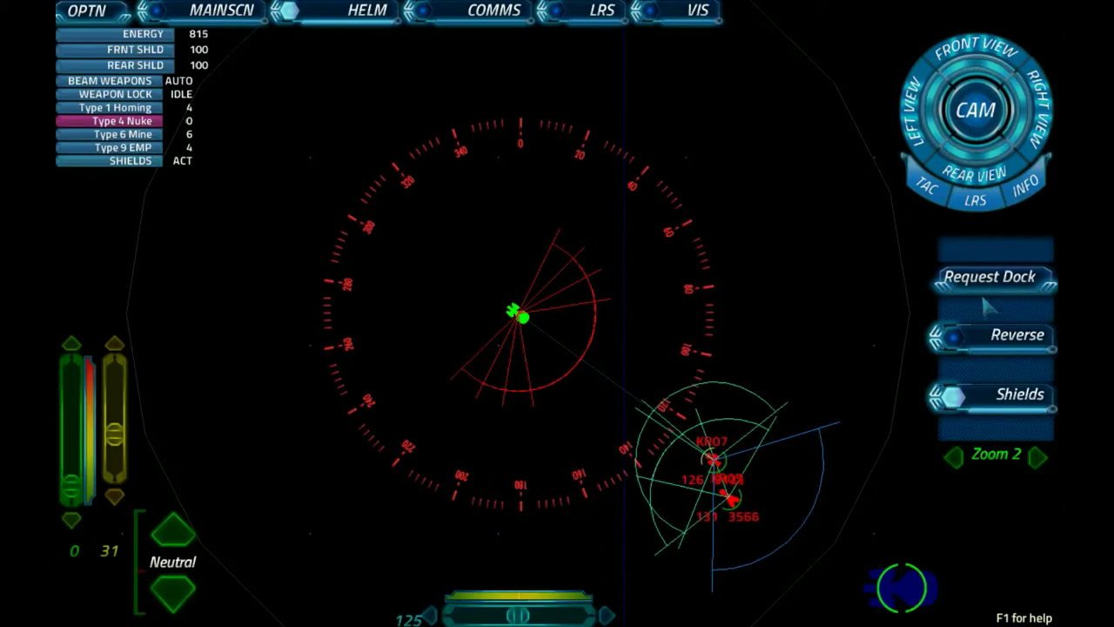
click(973, 346)
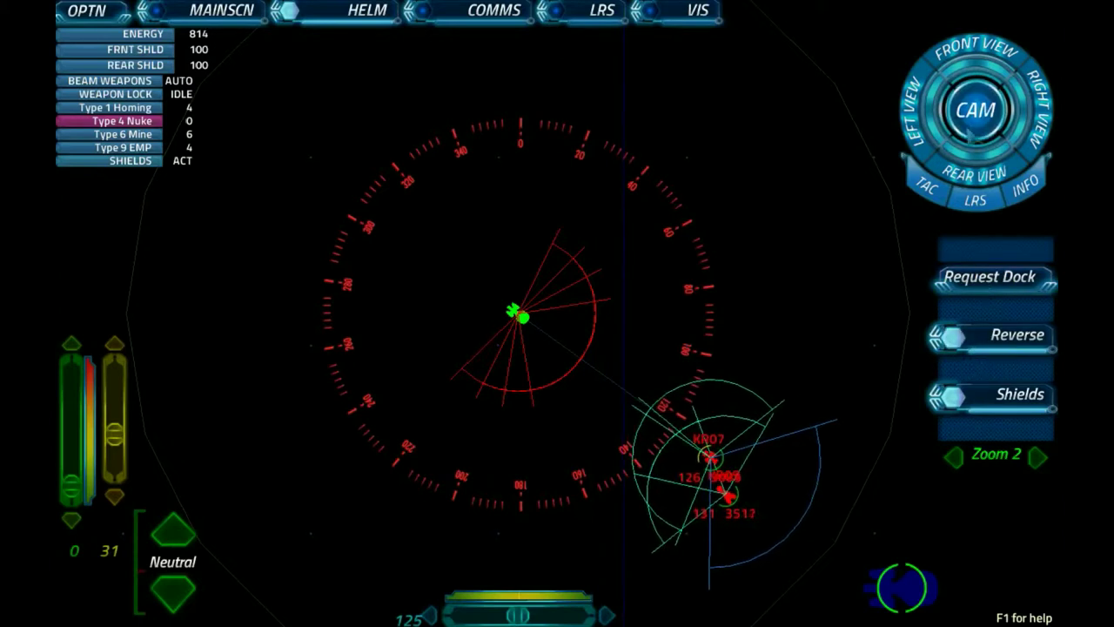
click(990, 104)
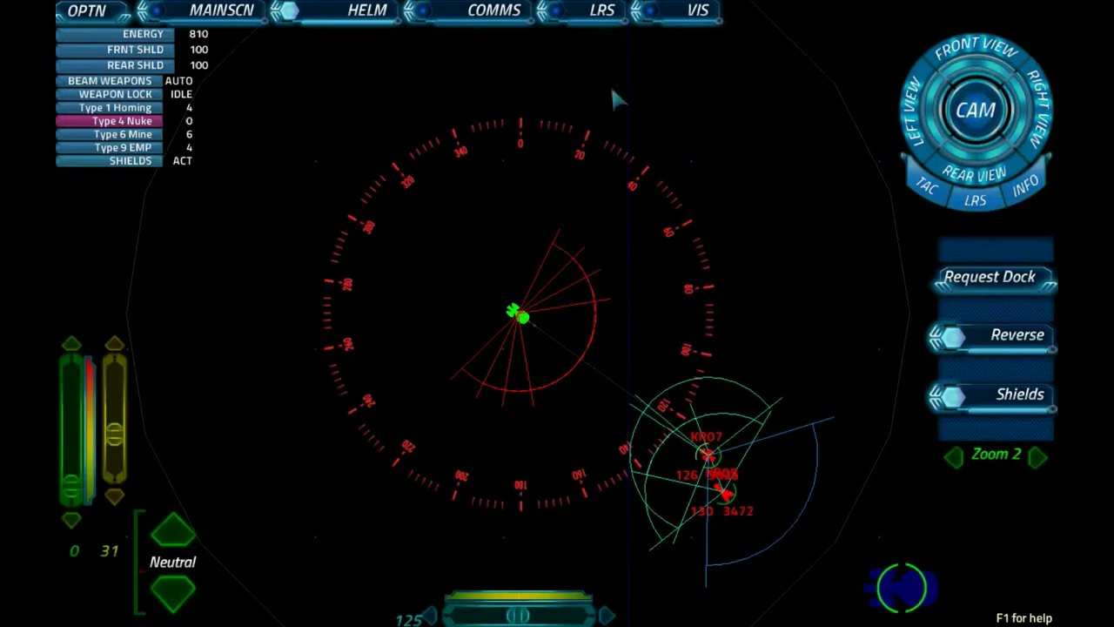
- Alternate several times between the exterior view and the helm radar display
click(248, 11)
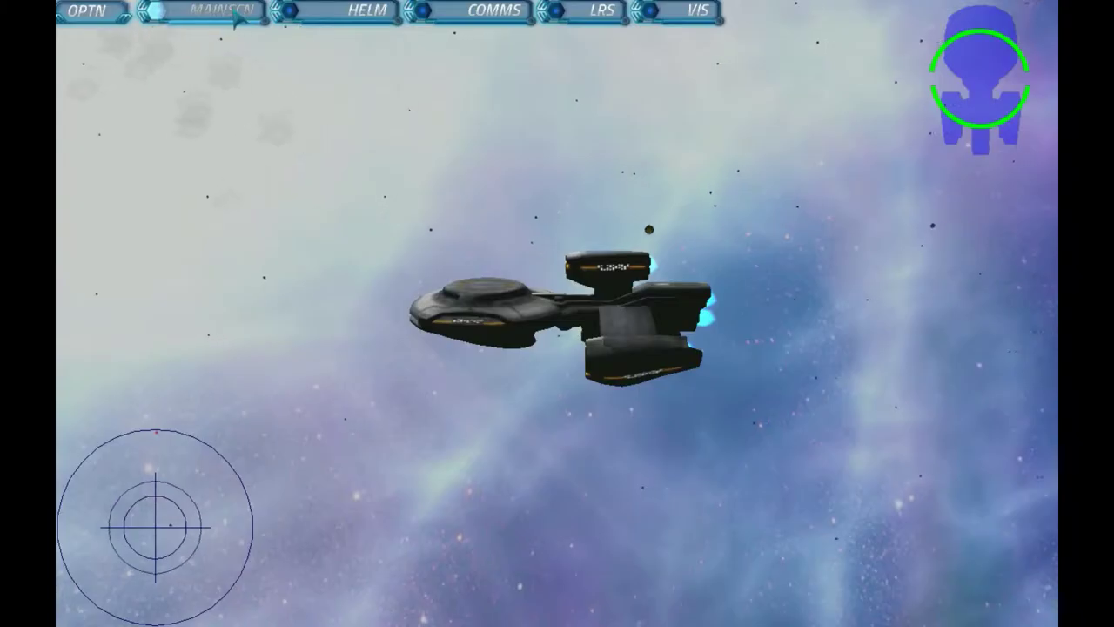
click(343, 17)
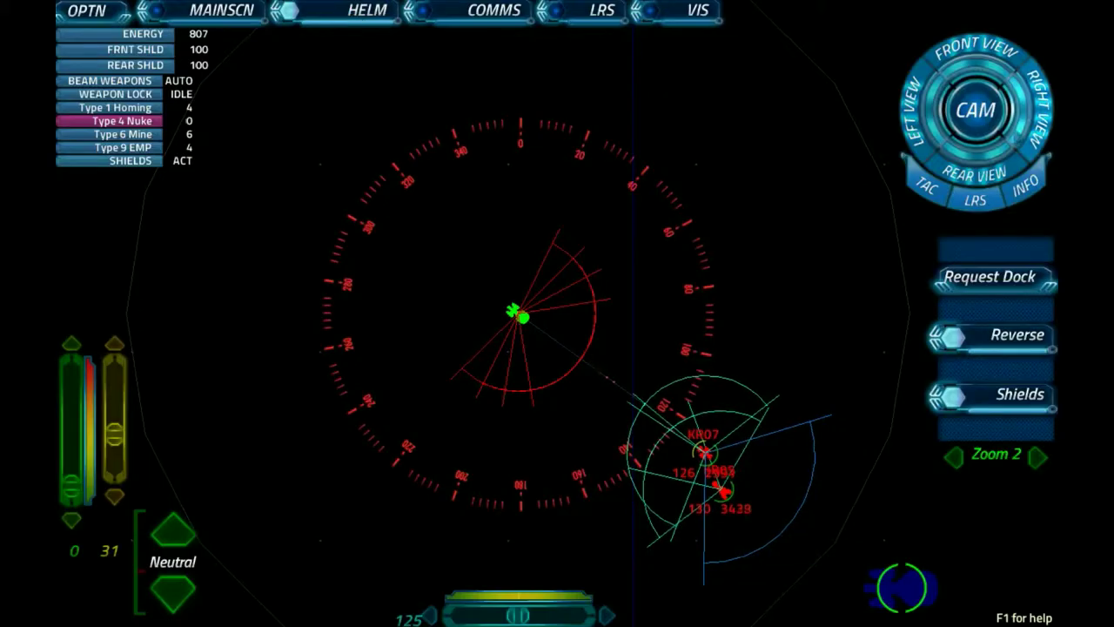
click(228, 11)
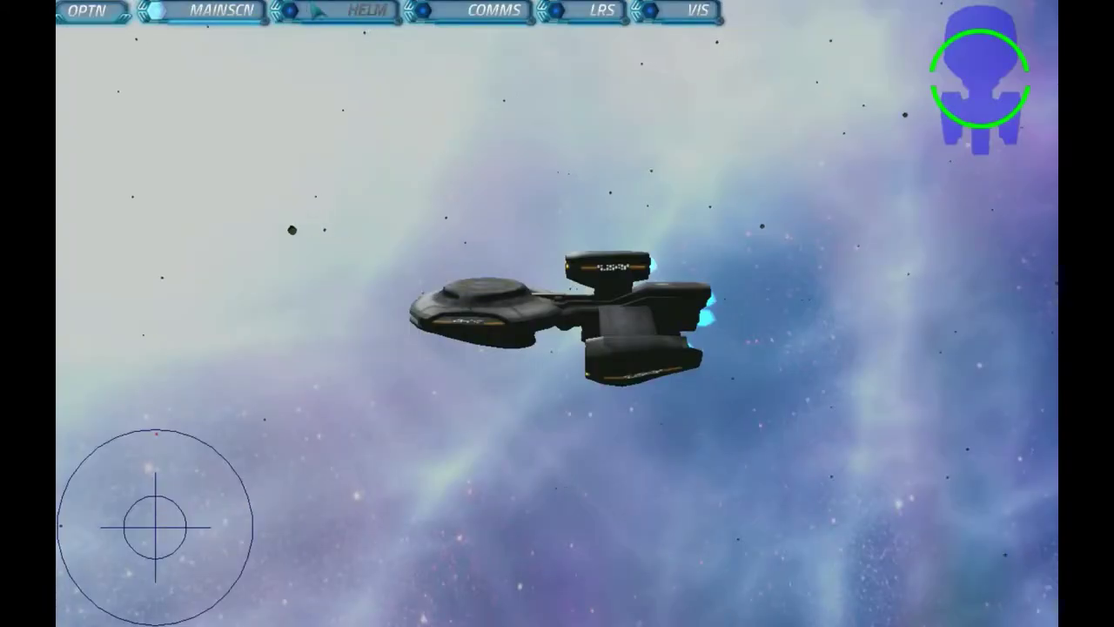
click(318, 11)
click(218, 11)
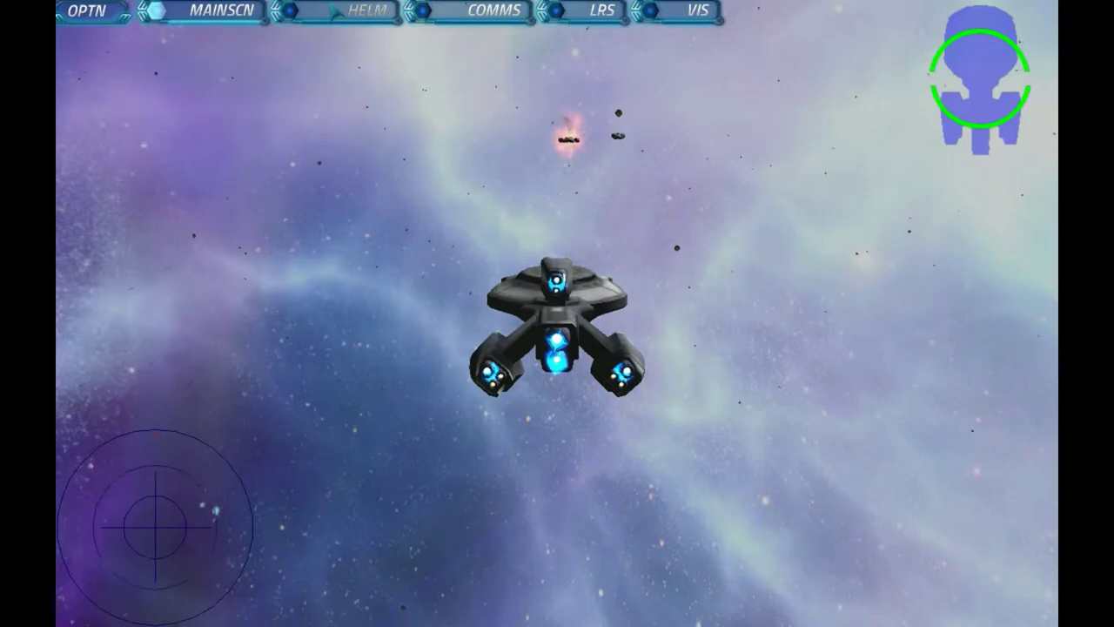
click(332, 9)
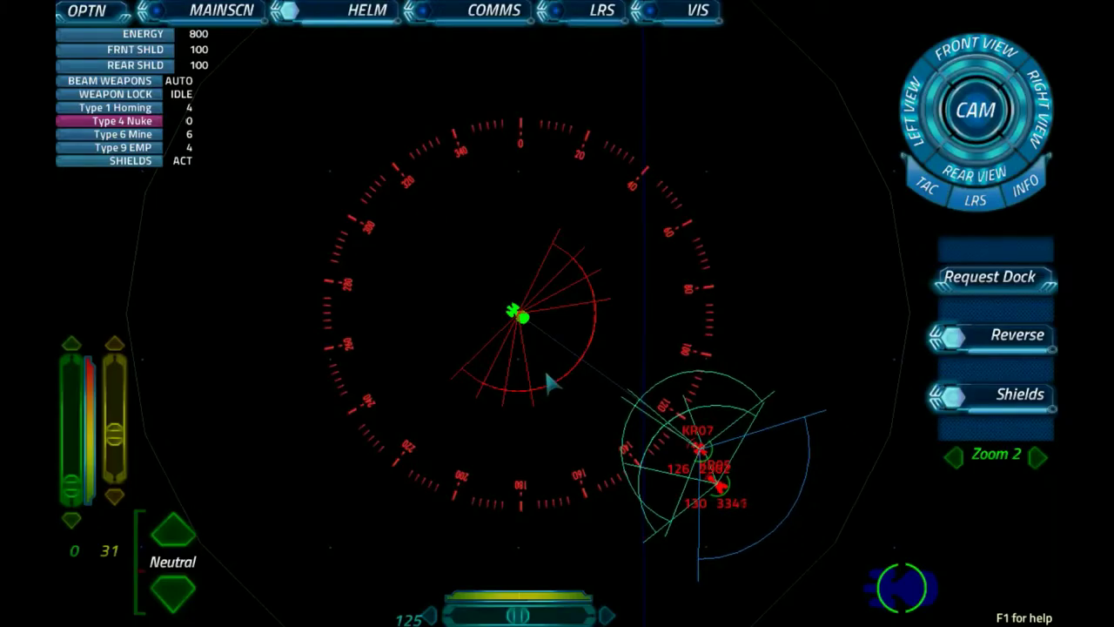
- Take the drive out of reverse, push to full impulse, then back to neutral
click(966, 344)
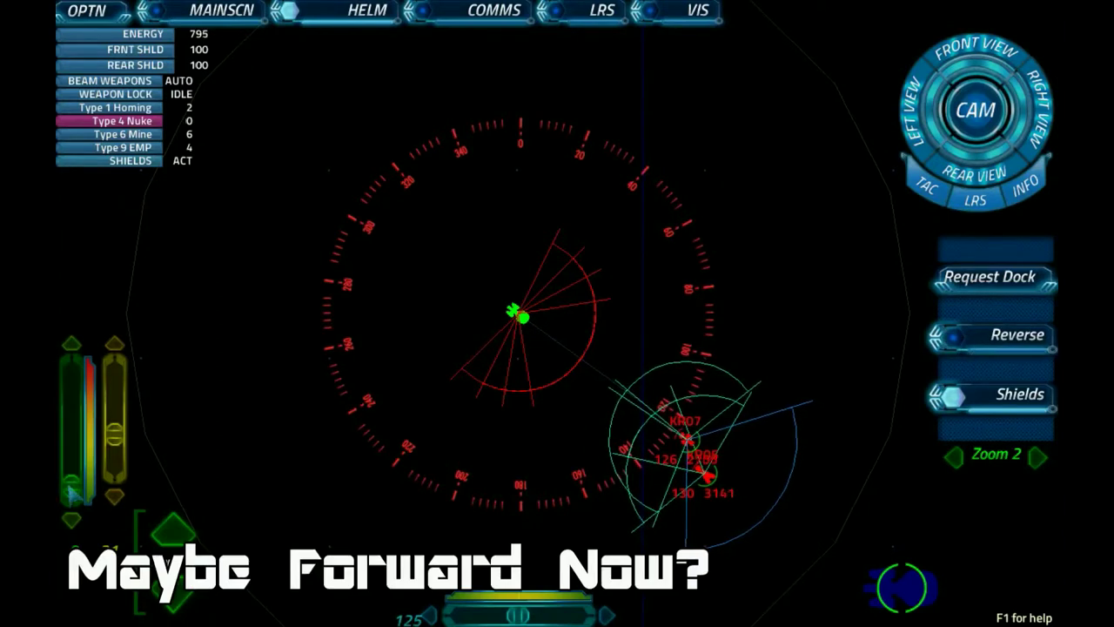
drag(71, 483, 100, 366)
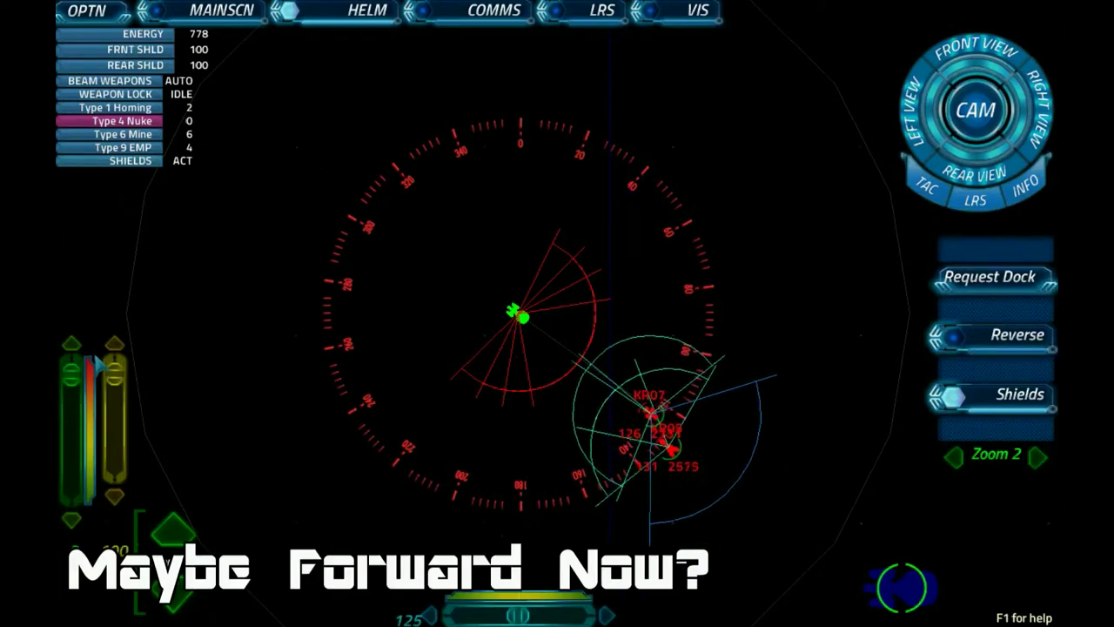
drag(100, 366, 112, 517)
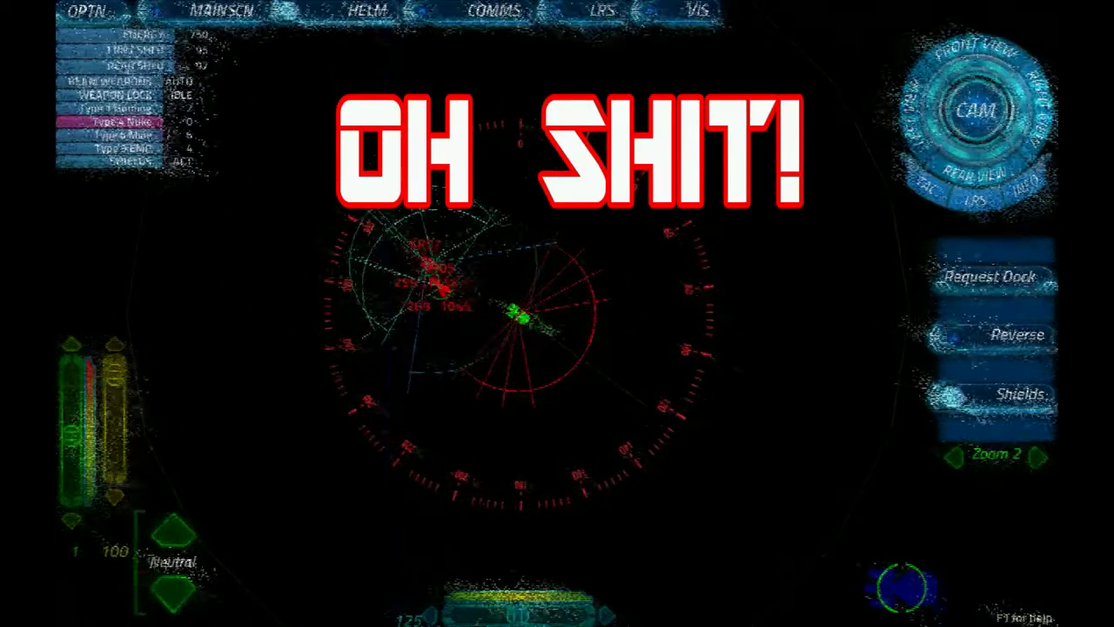
- After an outside-view check, steer slightly to port and set a slow forward impulse
click(215, 12)
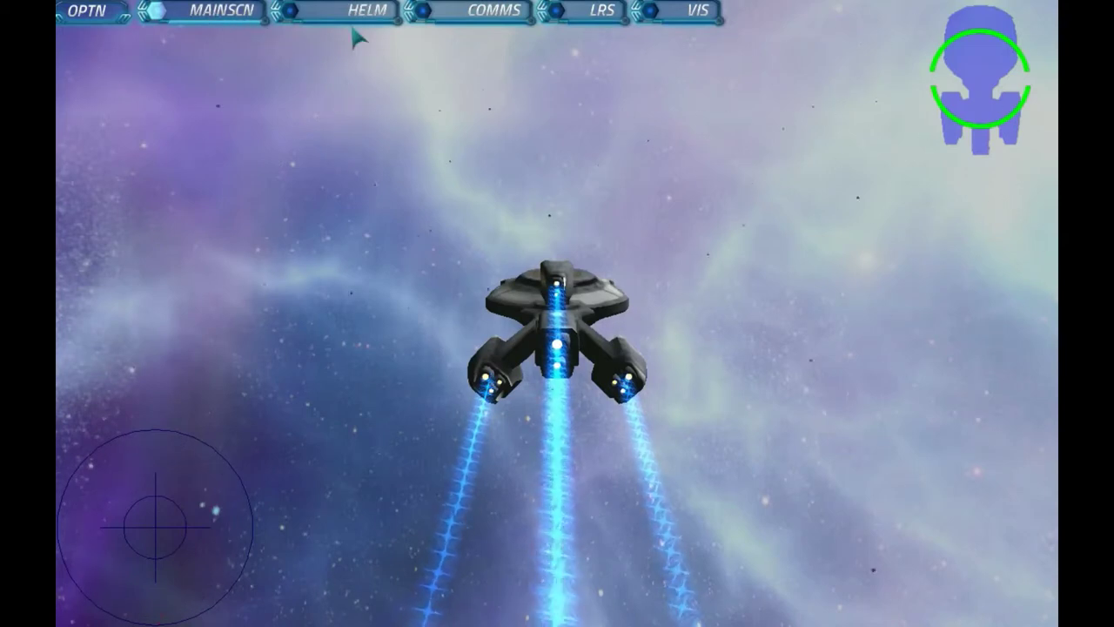
click(339, 11)
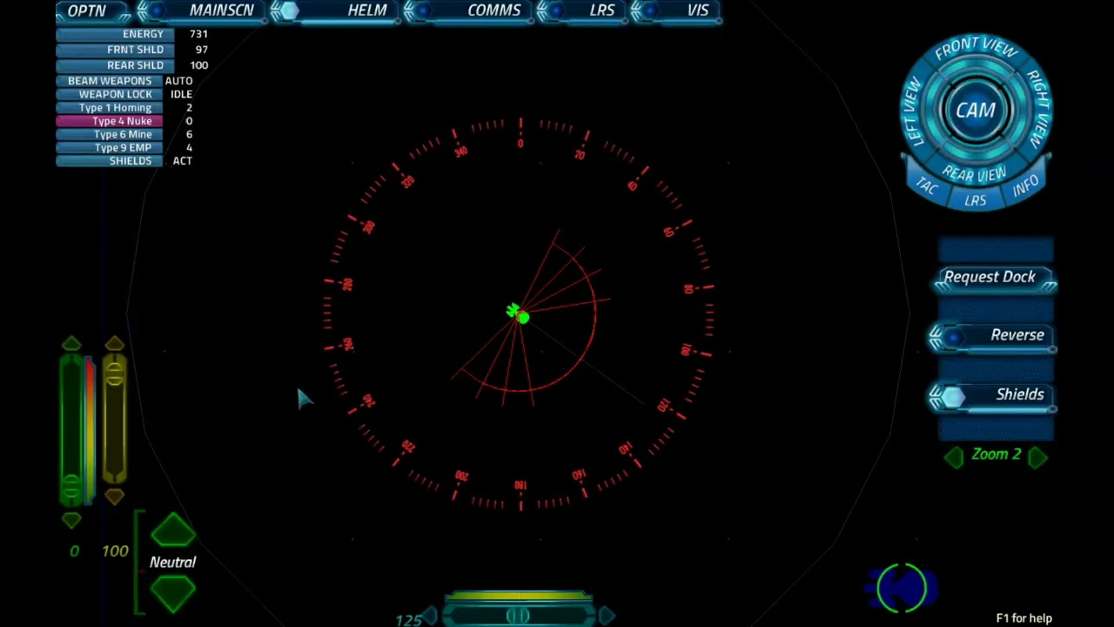
drag(474, 615, 383, 617)
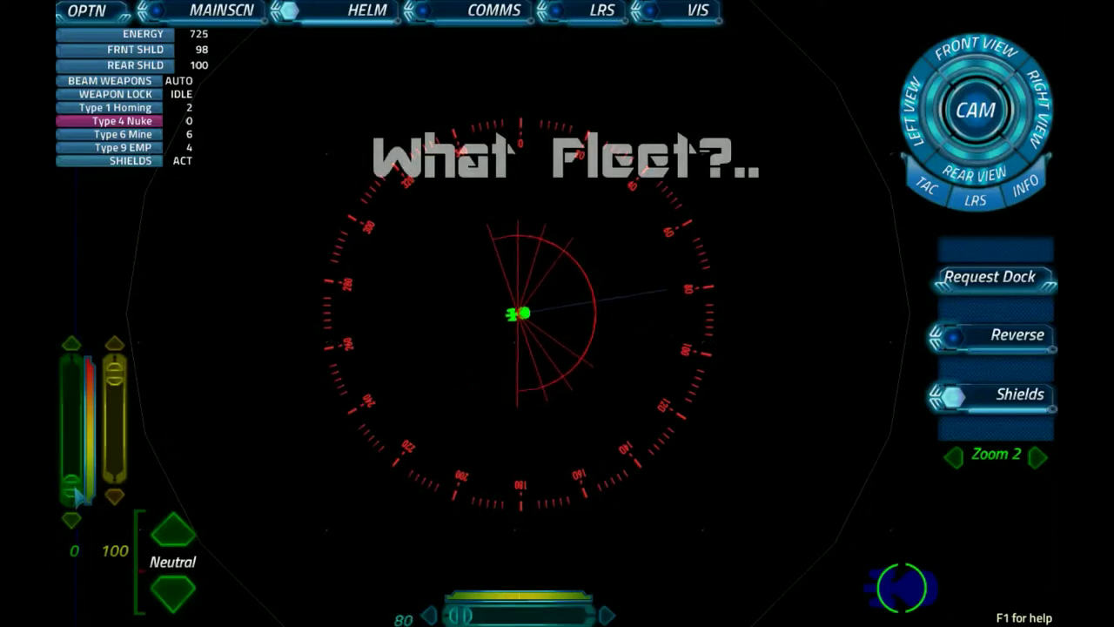
drag(78, 495, 69, 457)
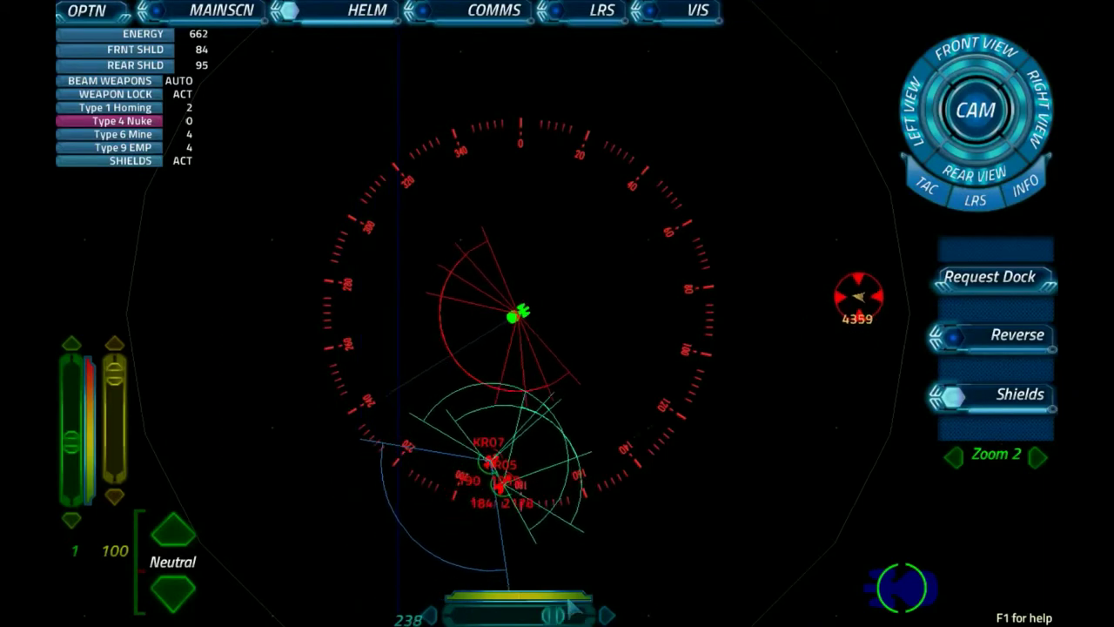
- Steer hard to port, straighten out, raise impulse, veer starboard, then stop the engines
drag(499, 612, 398, 612)
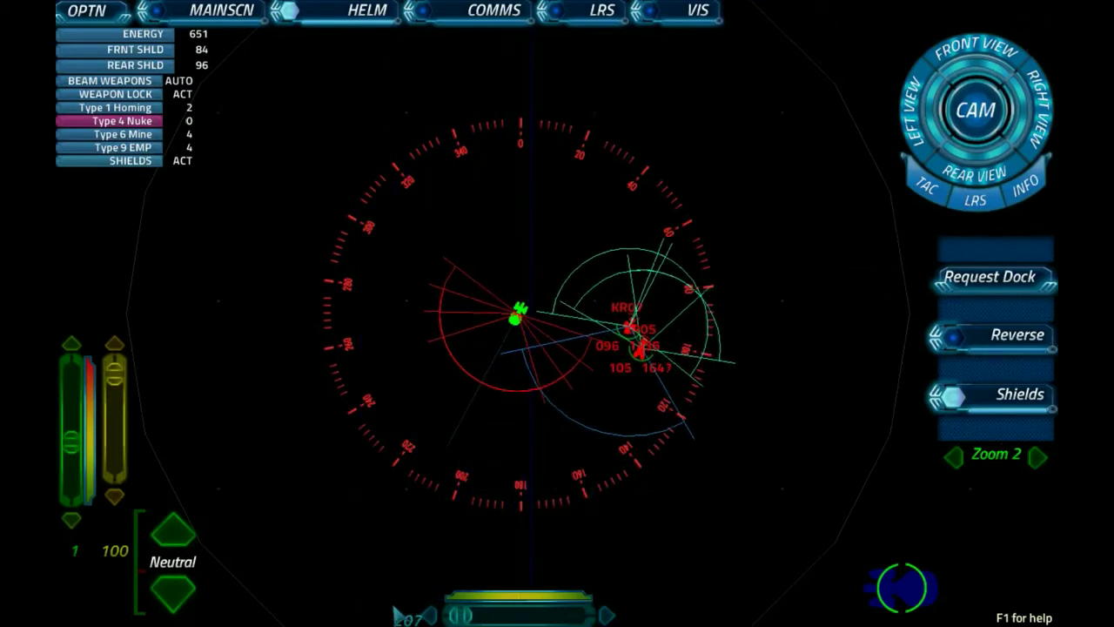
mouse_move(400, 615)
mouse_down()
mouse_move(548, 609)
mouse_move(461, 614)
mouse_up()
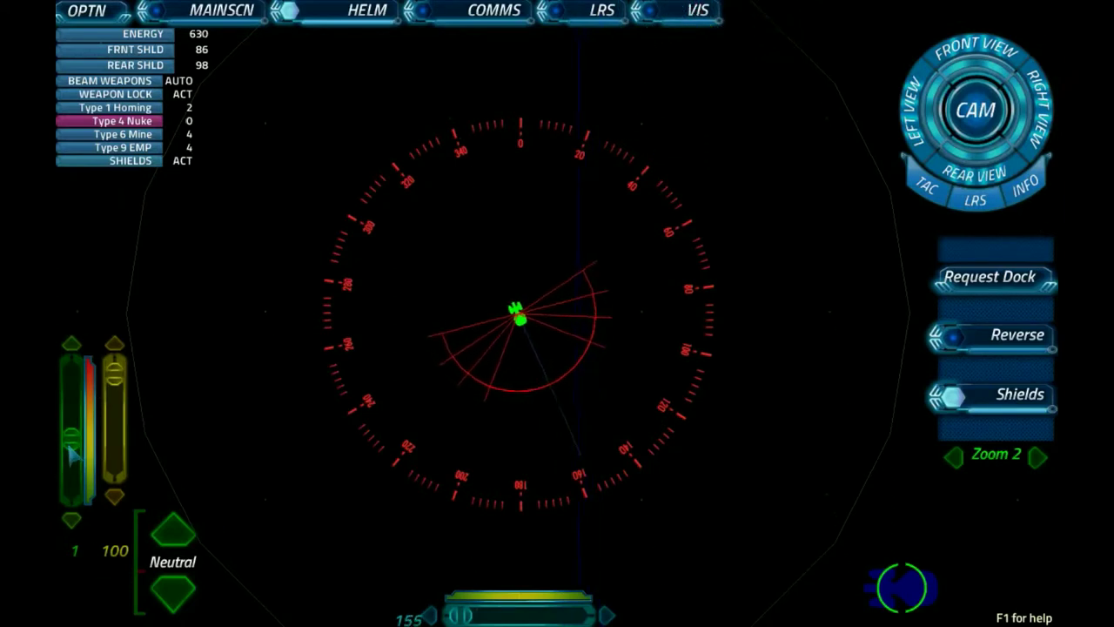
drag(70, 391, 94, 374)
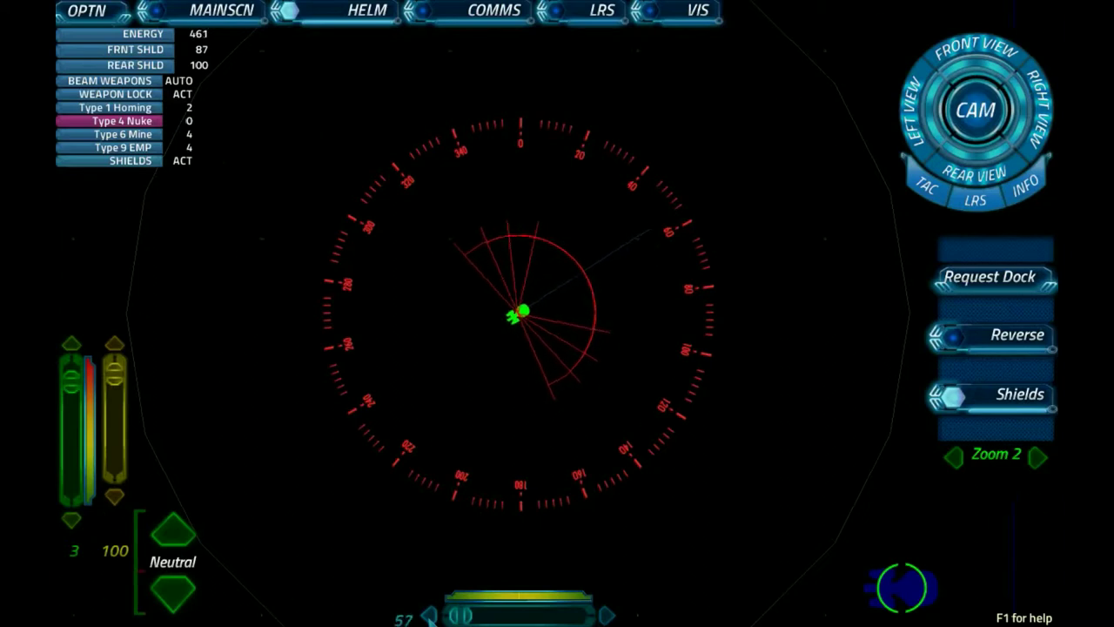
drag(460, 614, 575, 614)
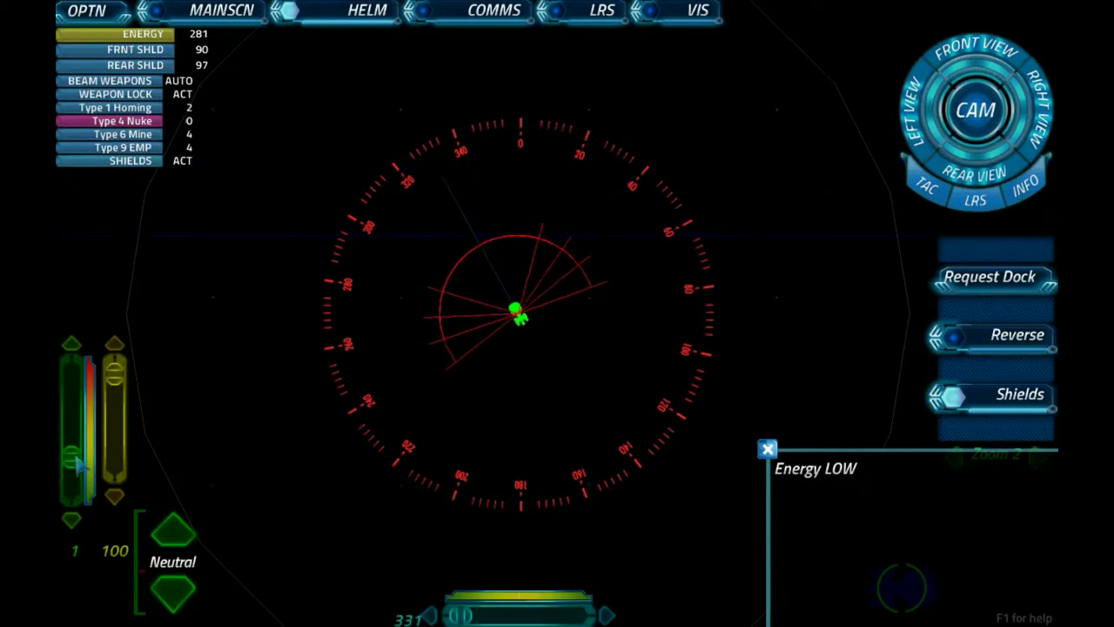
drag(77, 461, 73, 489)
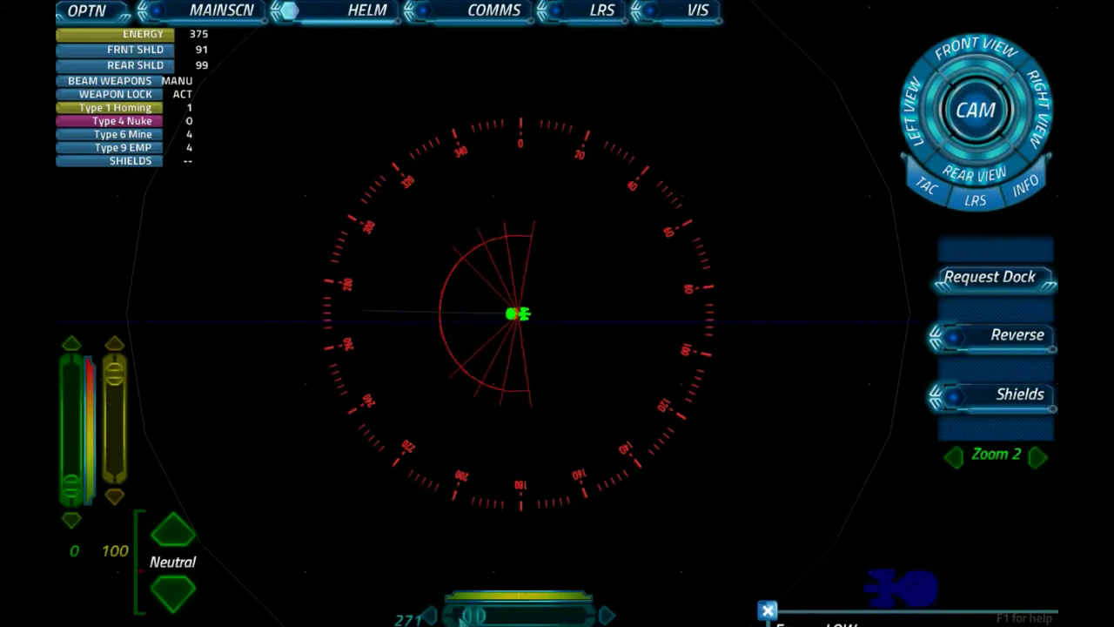
- Centre the rudder and check the stationary ship from outside before returning to helm
click(517, 615)
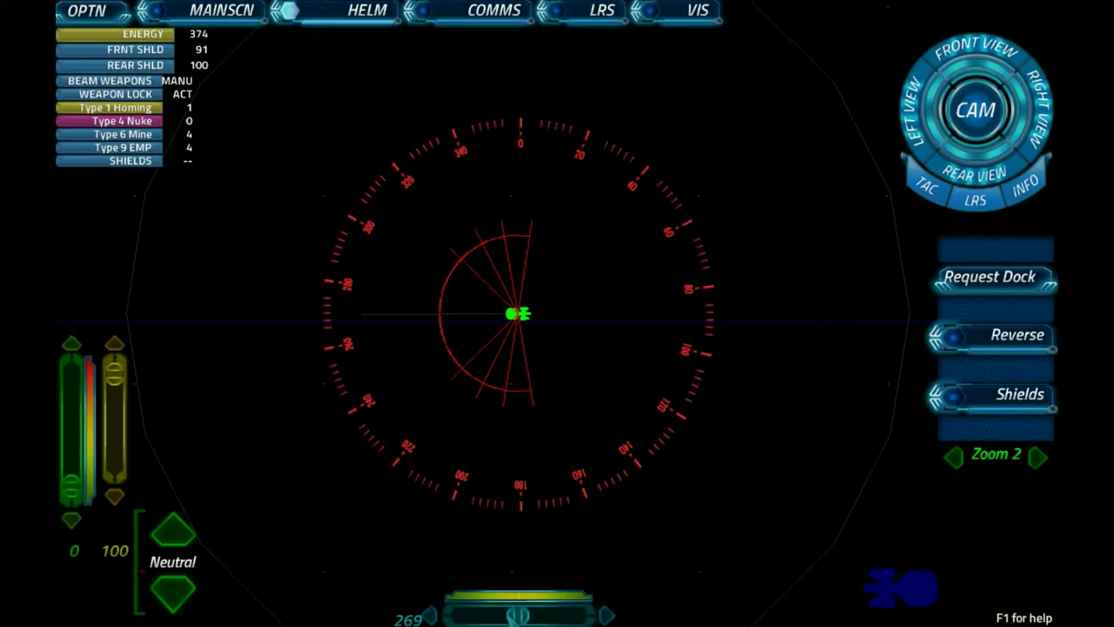
click(222, 10)
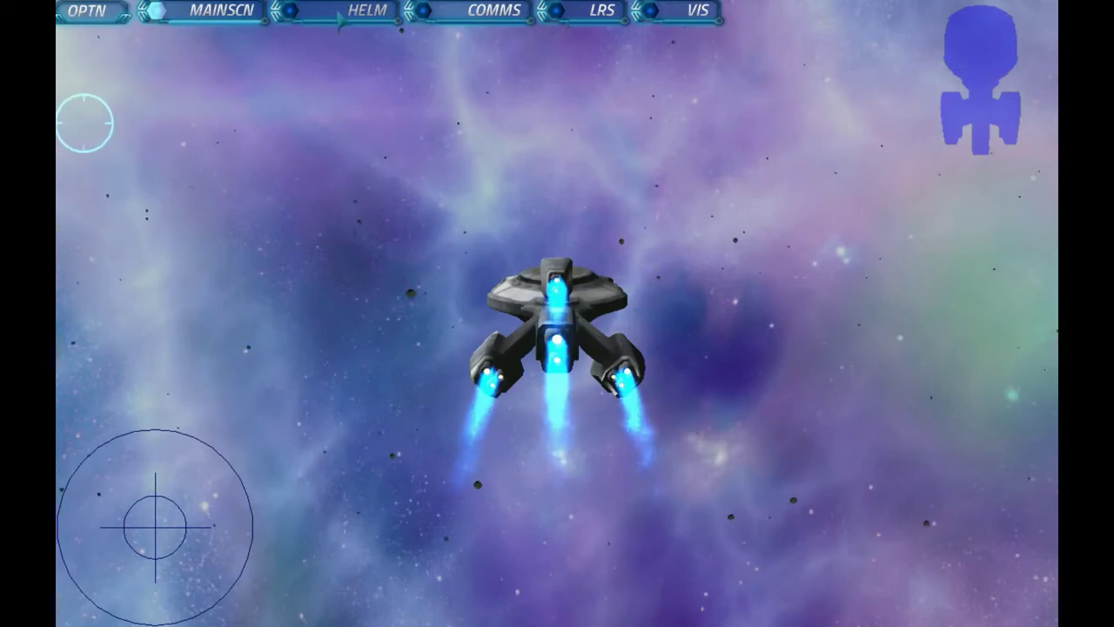
click(348, 24)
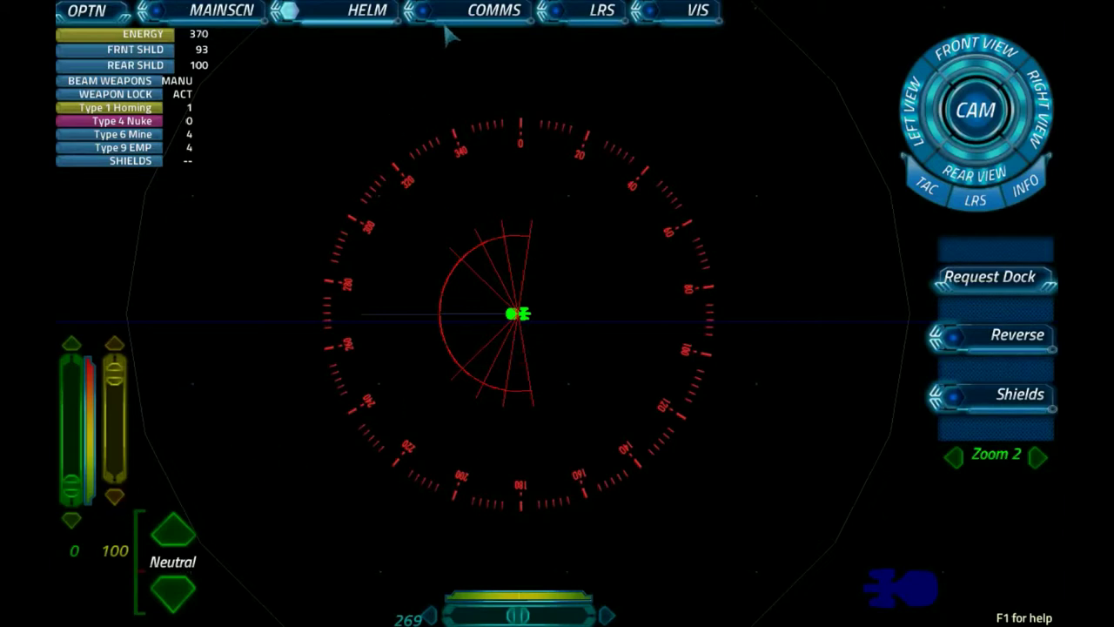
click(591, 22)
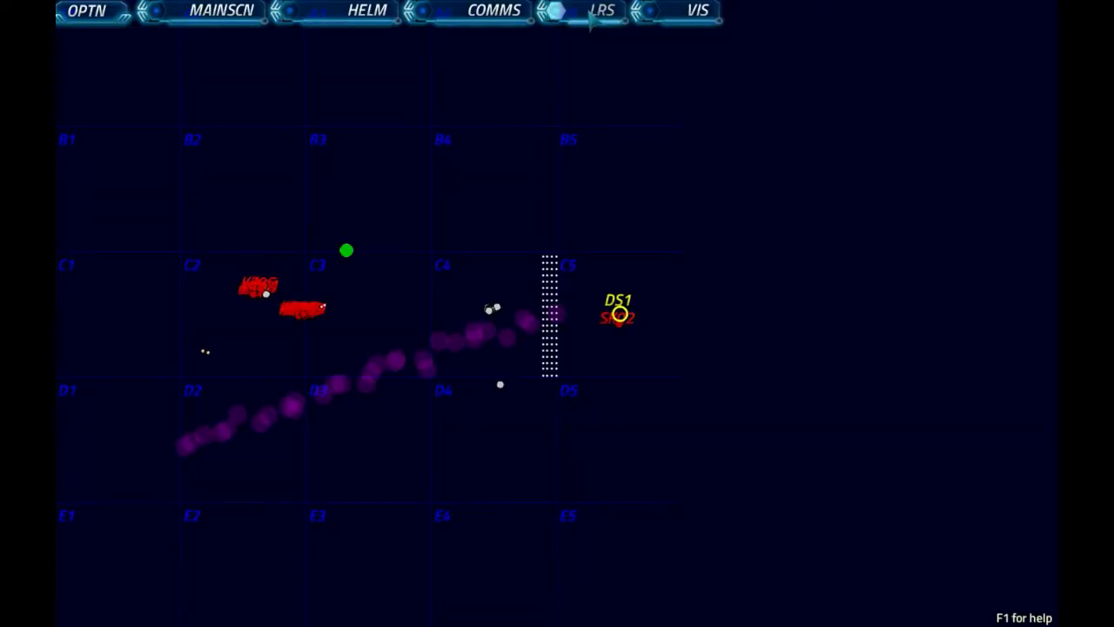
click(703, 25)
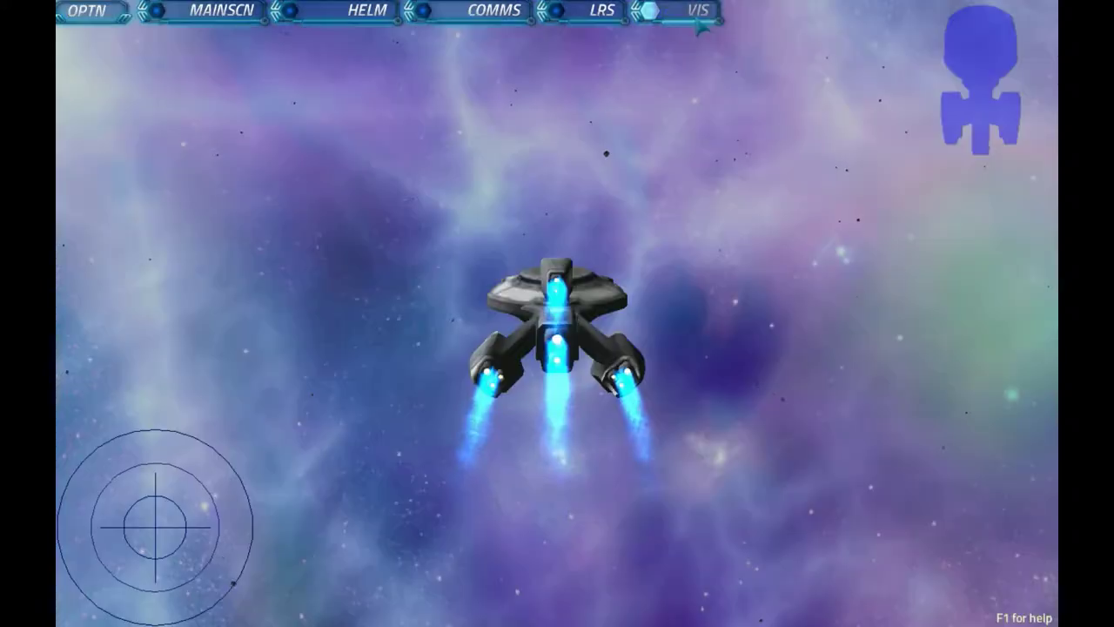
click(304, 18)
click(467, 21)
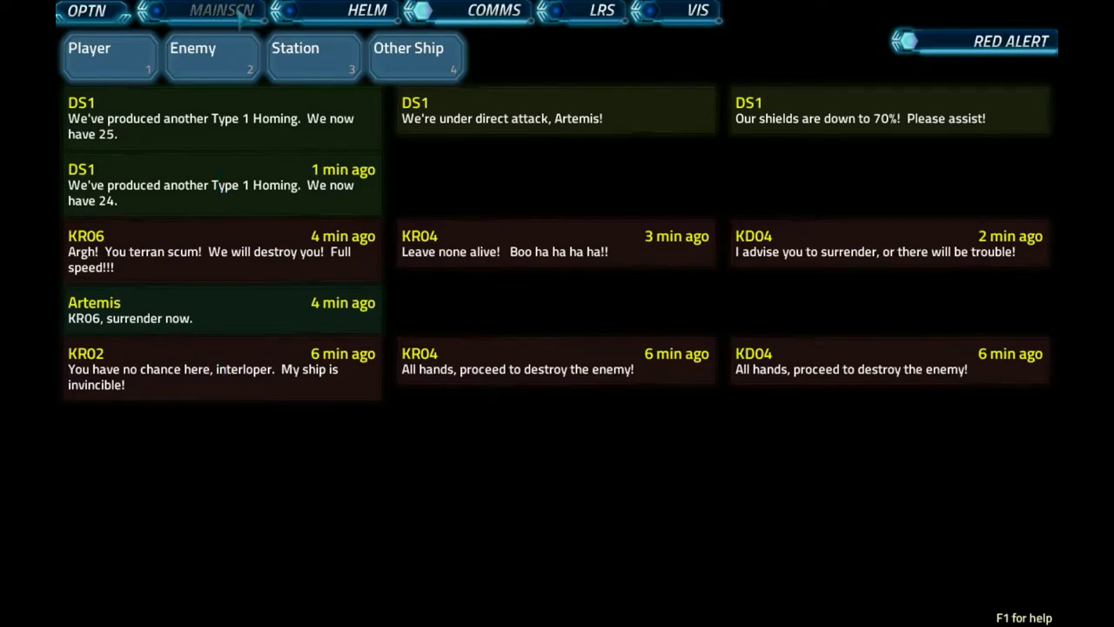
click(239, 19)
click(329, 24)
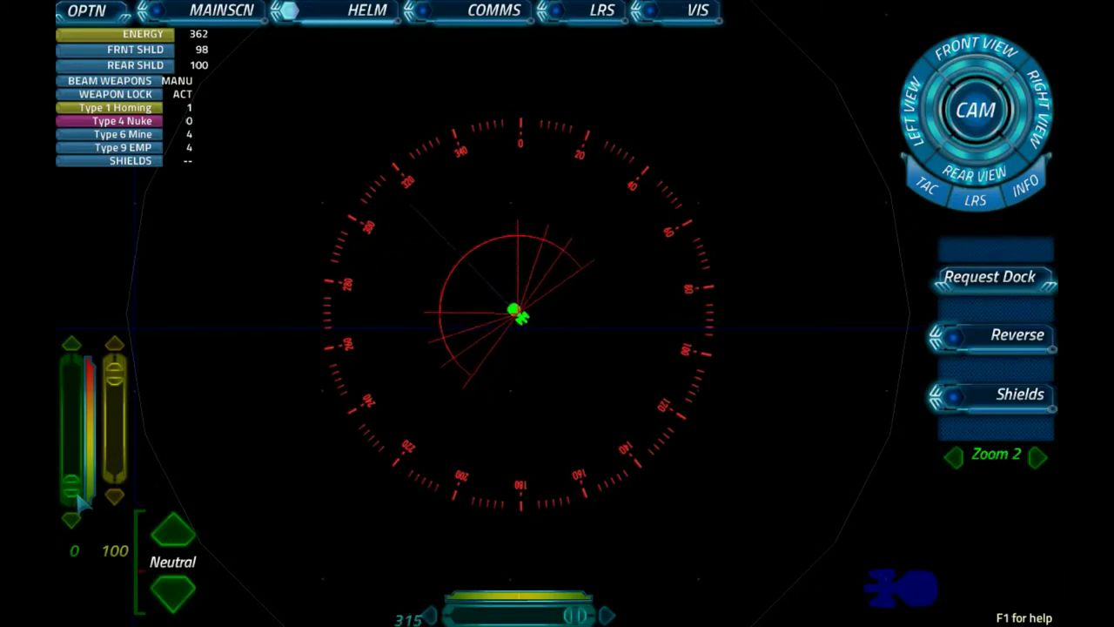
- Drag the rudder repeatedly to starboard, past heading 110 toward 130, then view the sector map
click(519, 615)
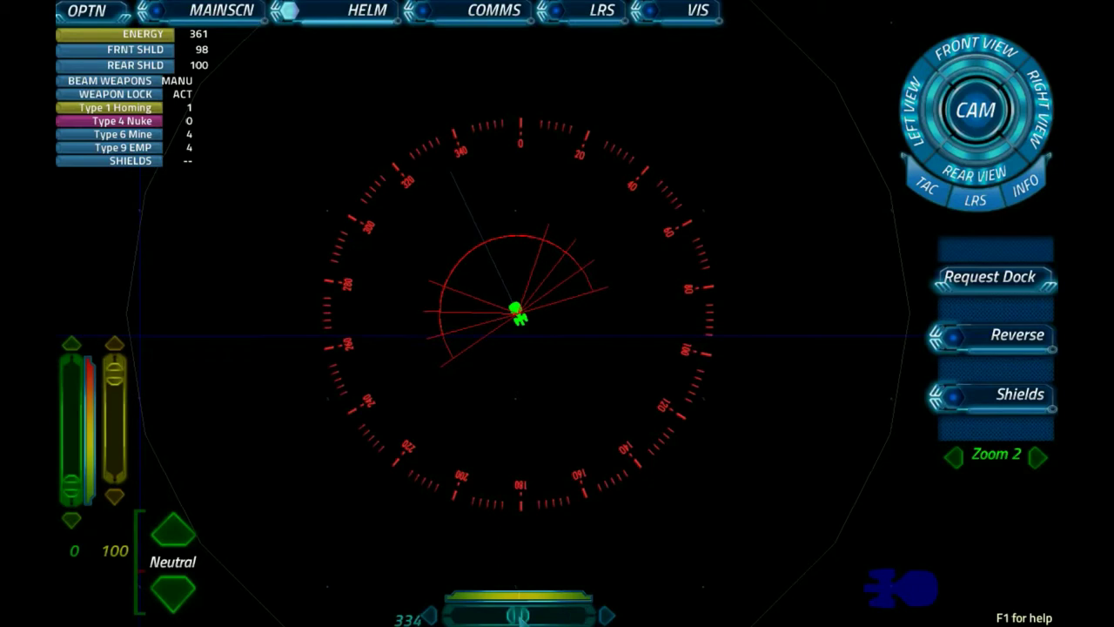
drag(572, 618, 590, 614)
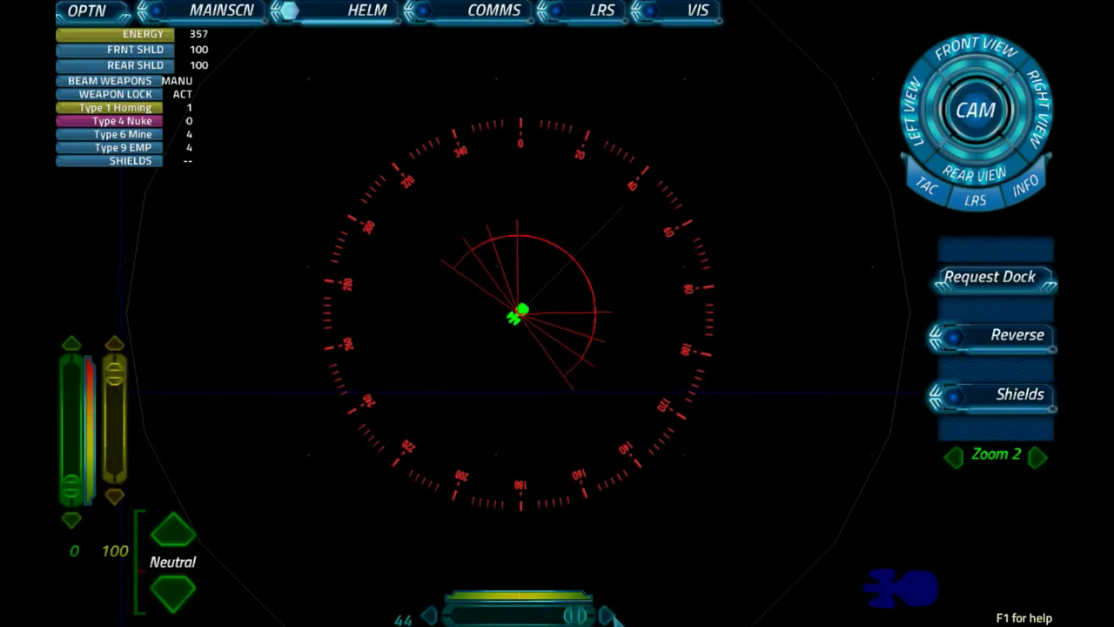
drag(527, 616, 494, 615)
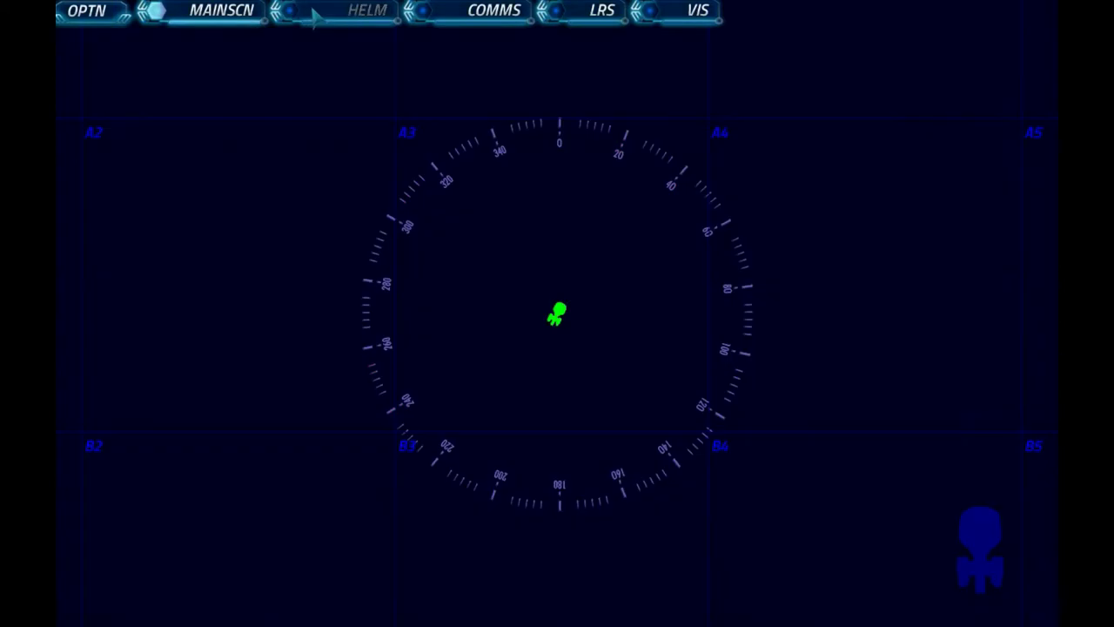
drag(531, 615, 576, 614)
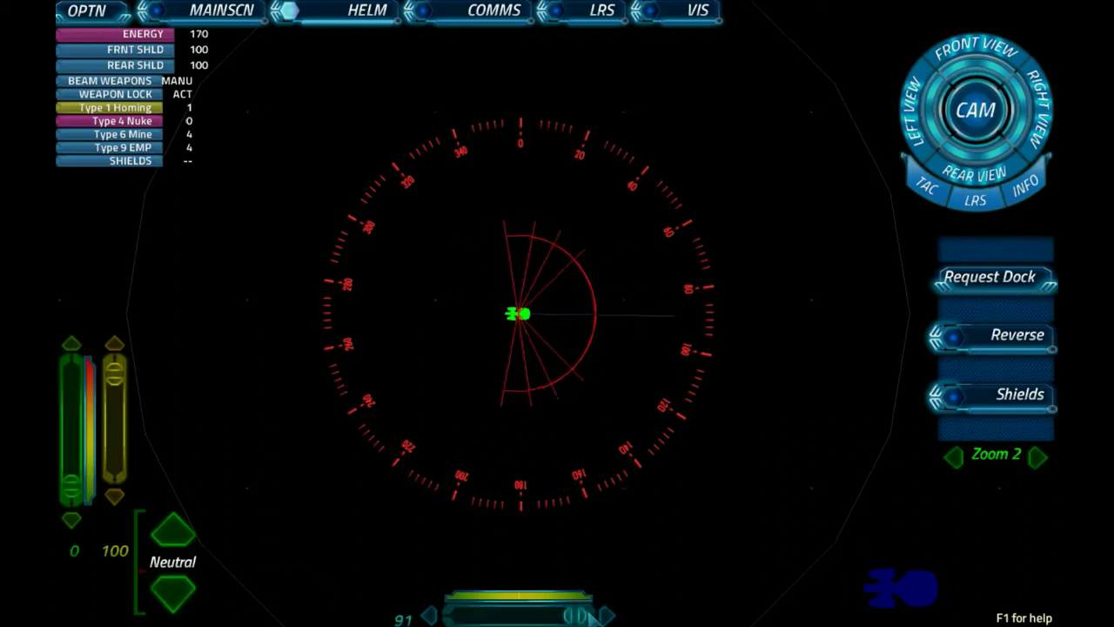
drag(578, 617, 550, 620)
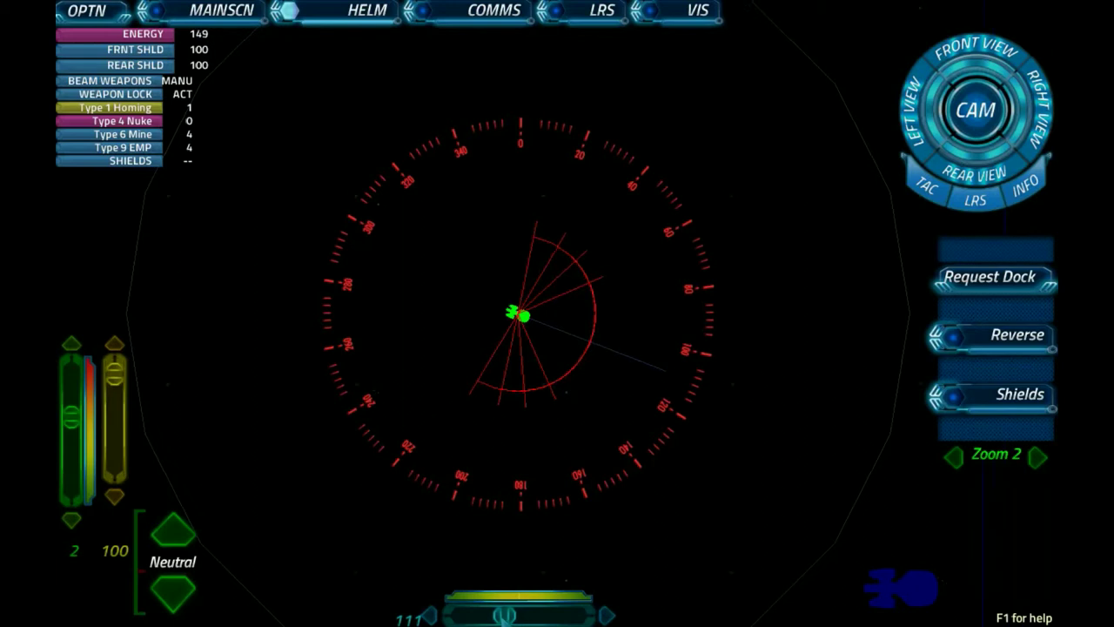
mouse_move(505, 616)
mouse_down()
mouse_move(575, 618)
mouse_move(519, 617)
mouse_up()
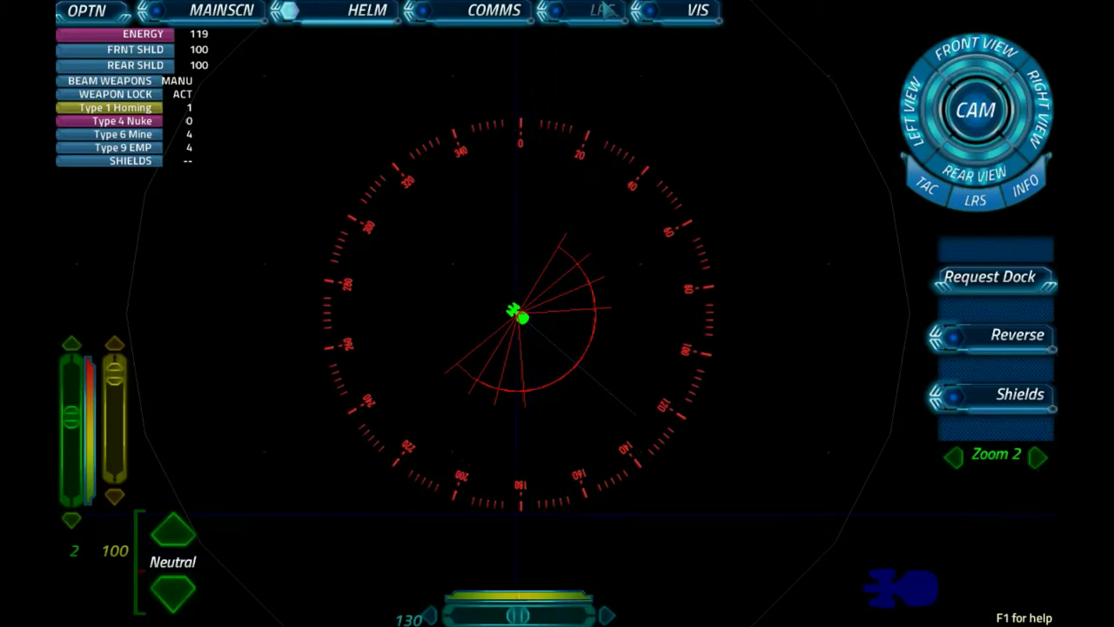
click(603, 10)
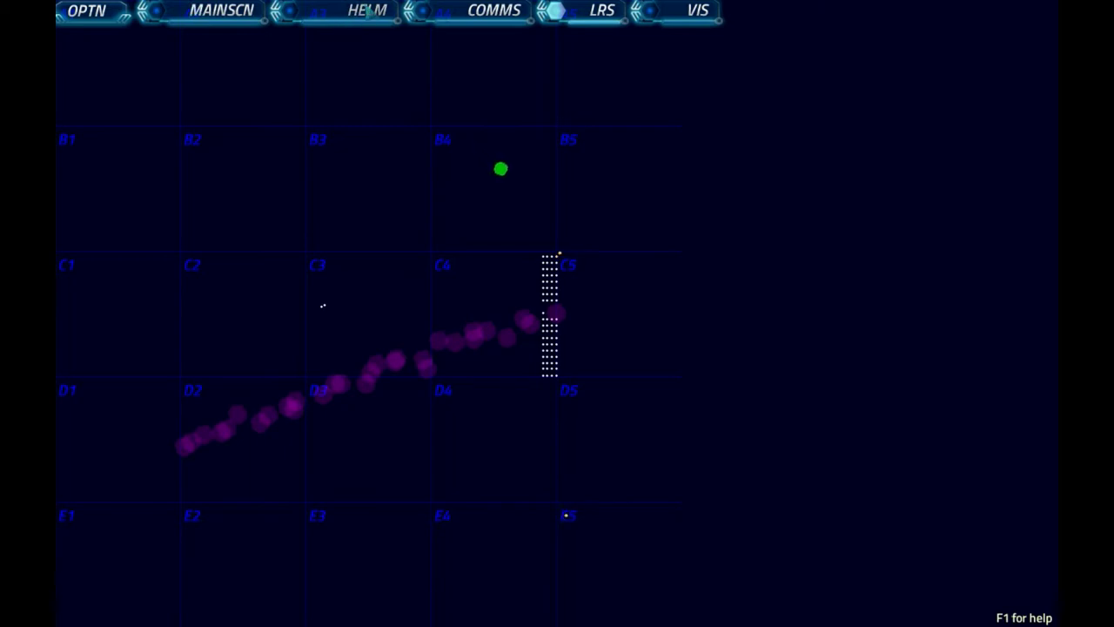
click(338, 14)
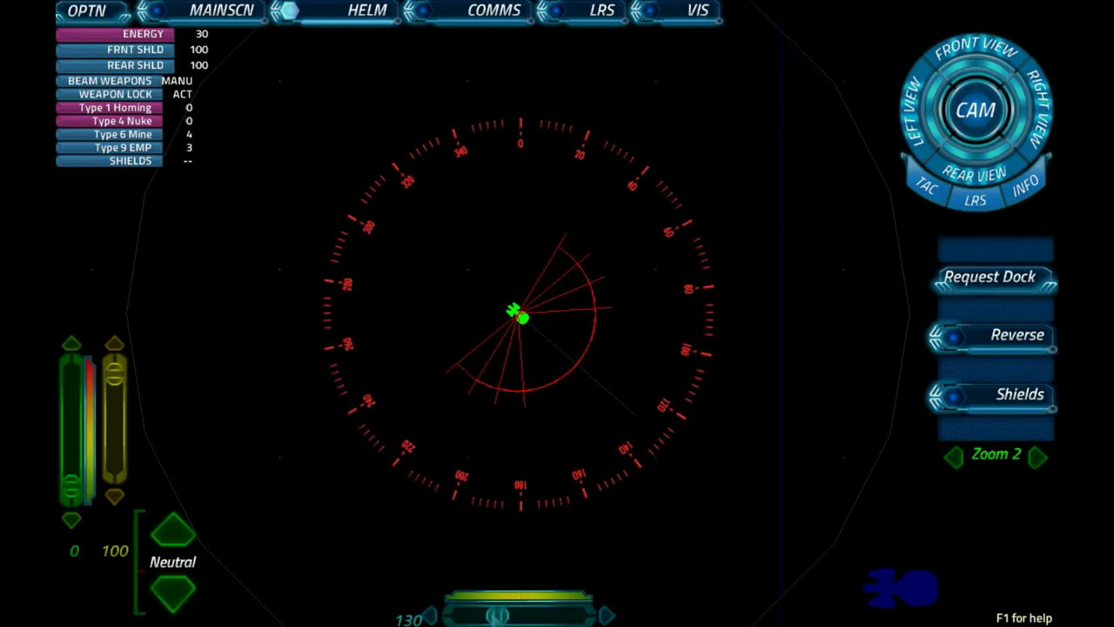
- Turn to starboard while pulsing impulse up and back to zero, straightening at heading 161
drag(492, 615, 540, 614)
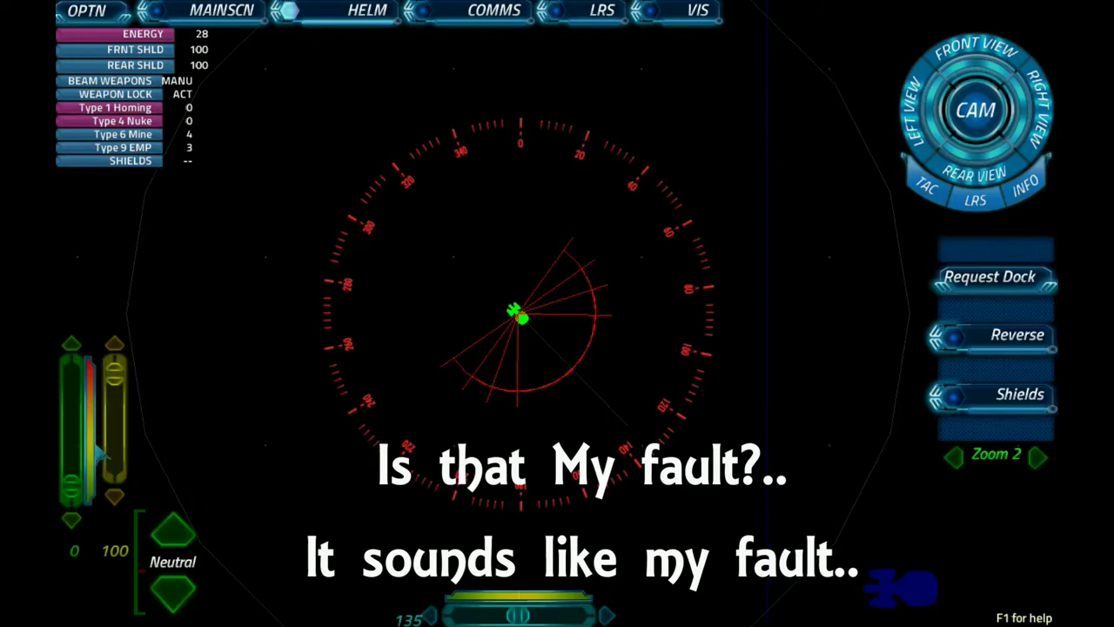
drag(73, 484, 76, 433)
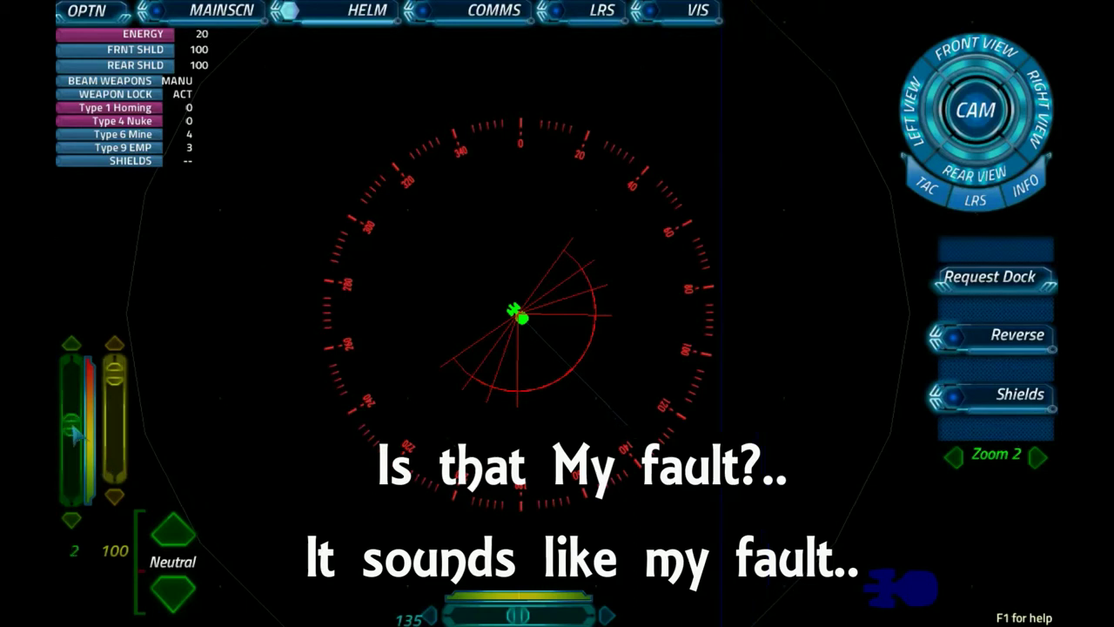
drag(77, 433, 80, 496)
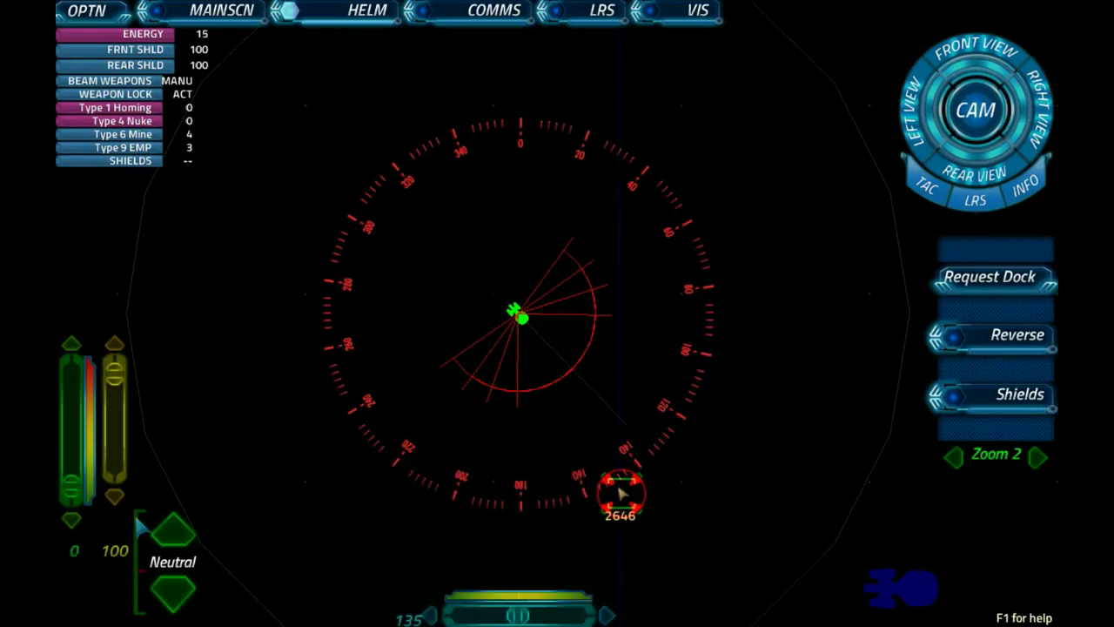
drag(518, 614, 575, 615)
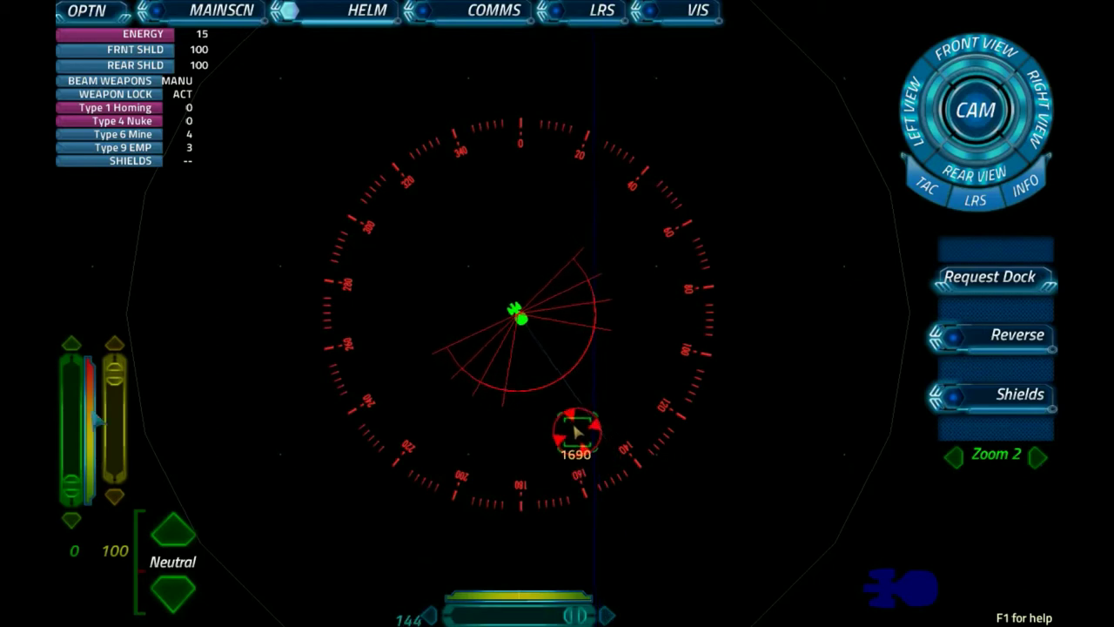
mouse_move(73, 483)
mouse_down()
mouse_move(70, 441)
mouse_move(77, 522)
mouse_up()
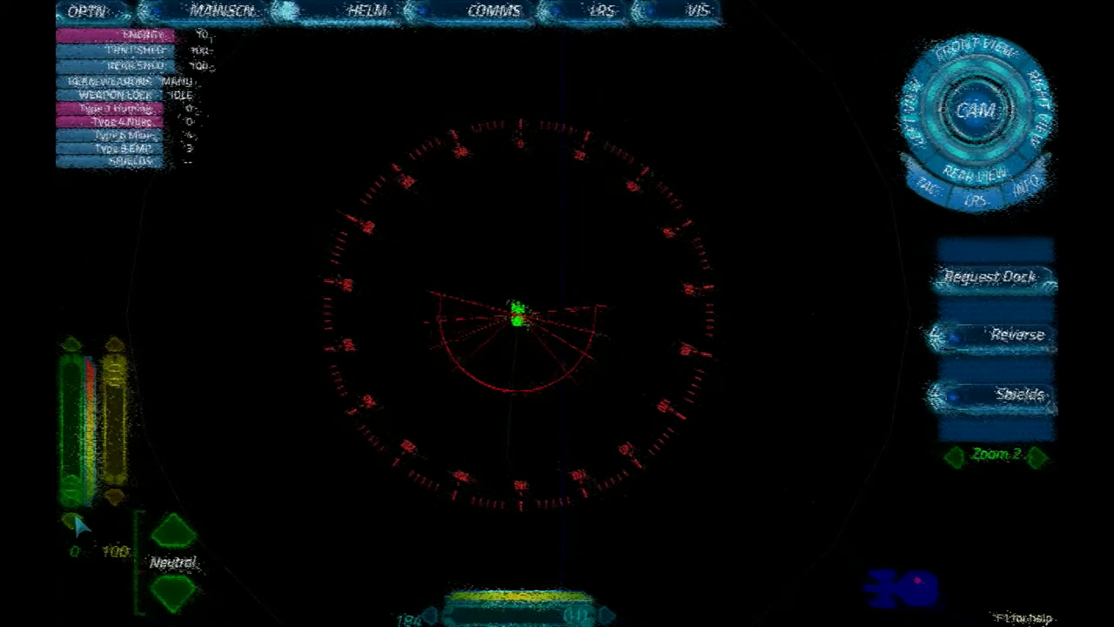
drag(574, 615, 462, 614)
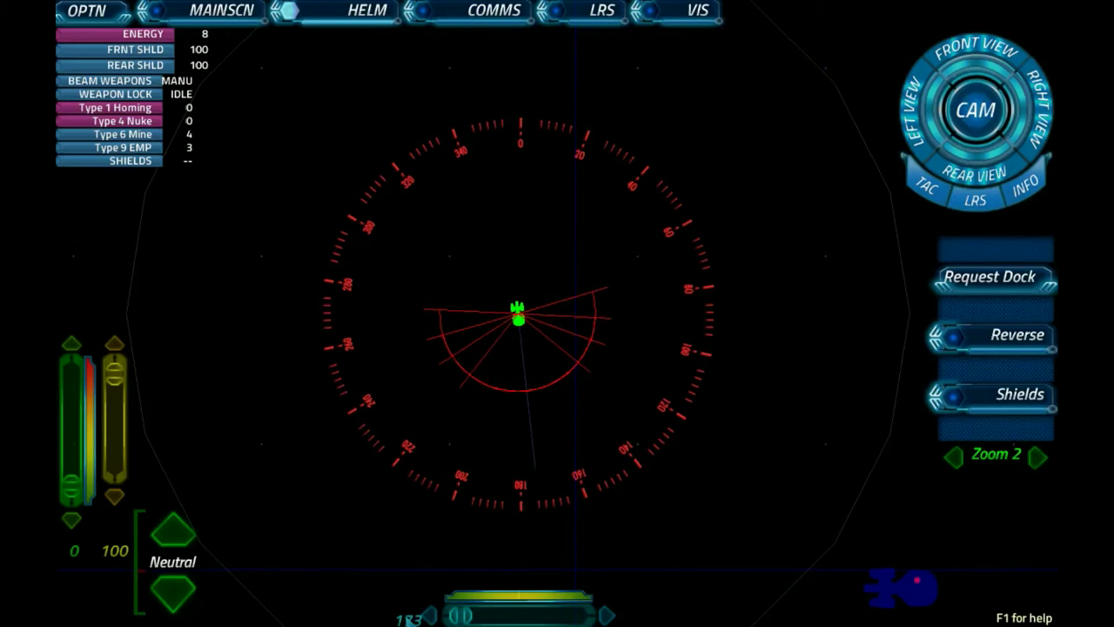
drag(460, 615, 505, 615)
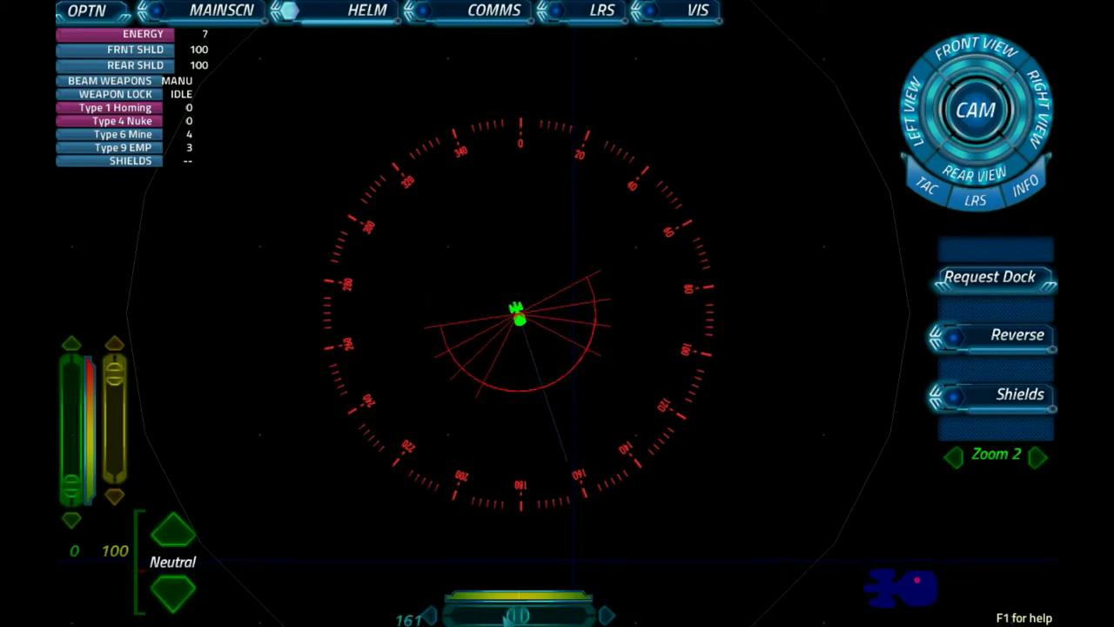
click(576, 21)
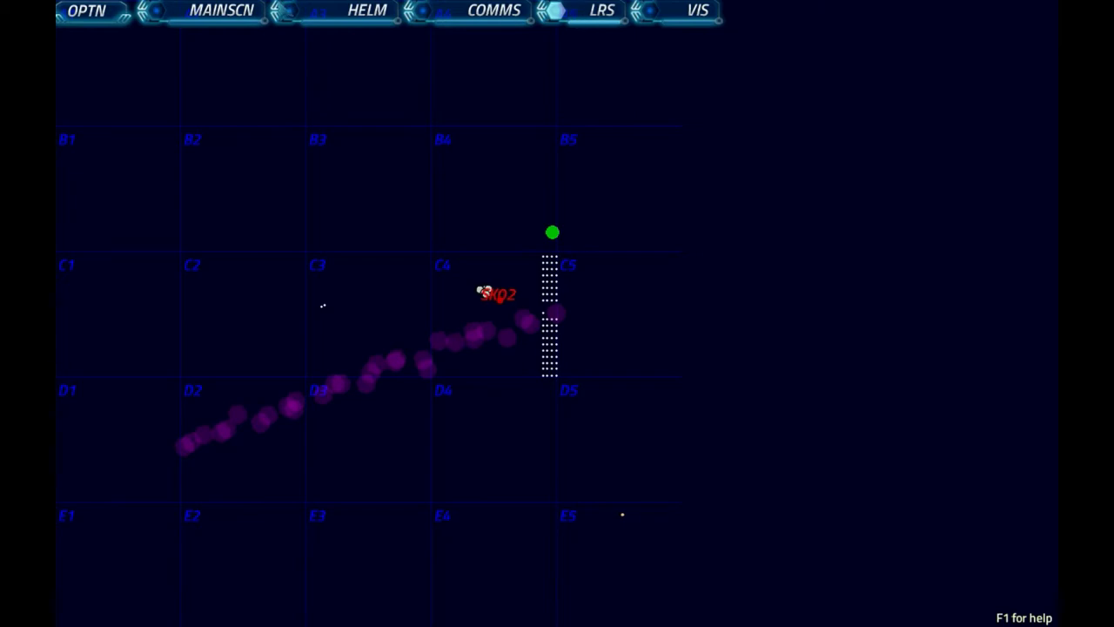
click(380, 11)
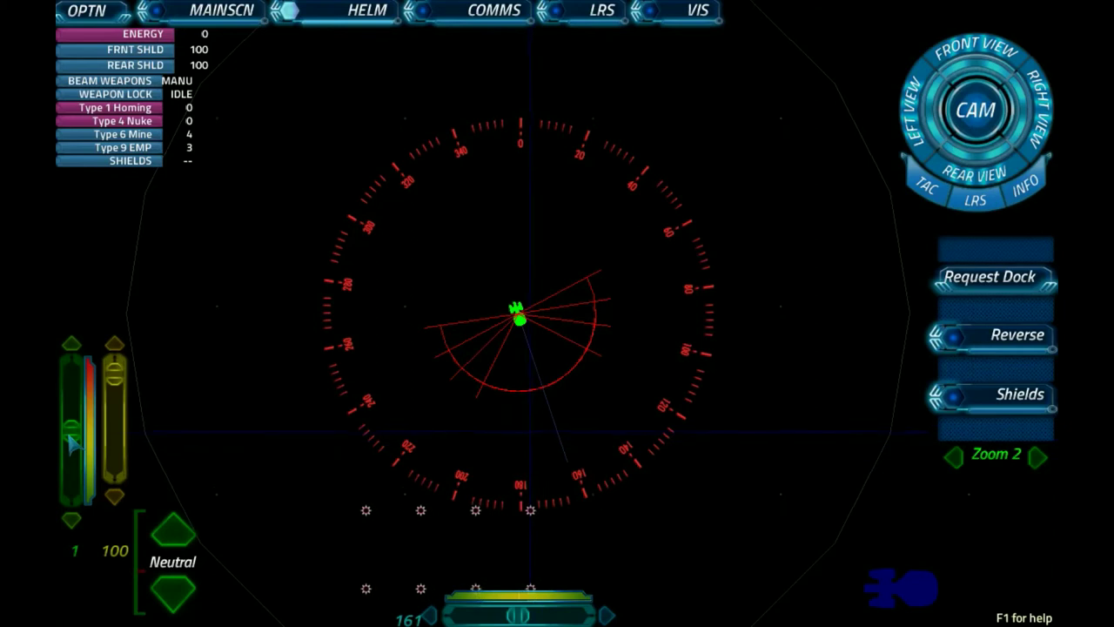
- Pump the throttle without effect, then rudder to starboard and hold near heading 200
drag(73, 441, 101, 525)
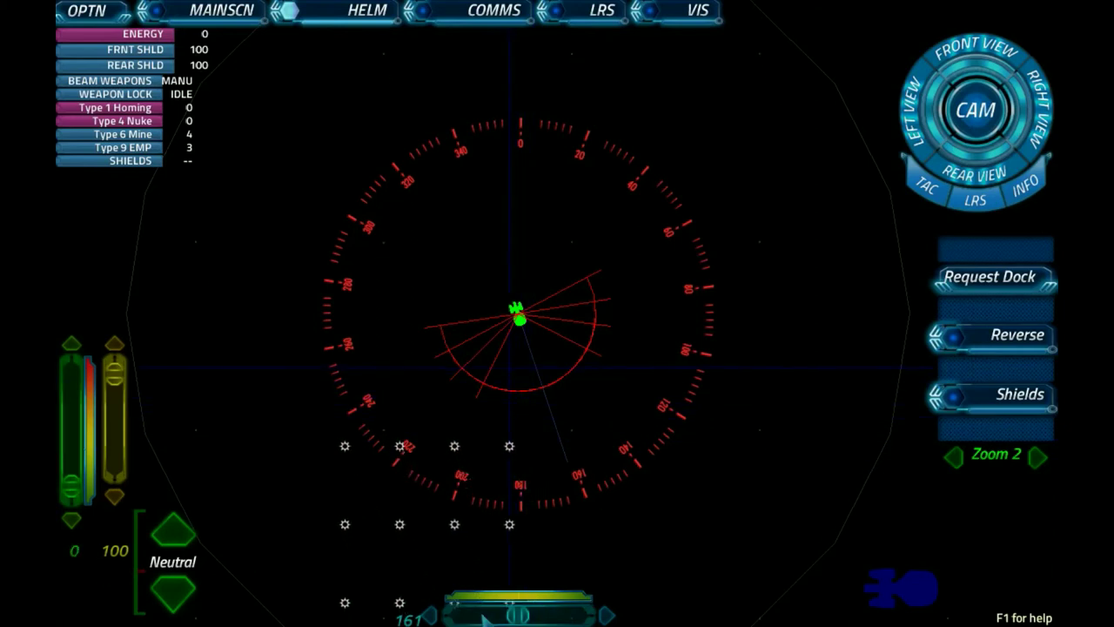
mouse_move(517, 615)
mouse_down()
mouse_move(475, 615)
mouse_move(520, 615)
mouse_up()
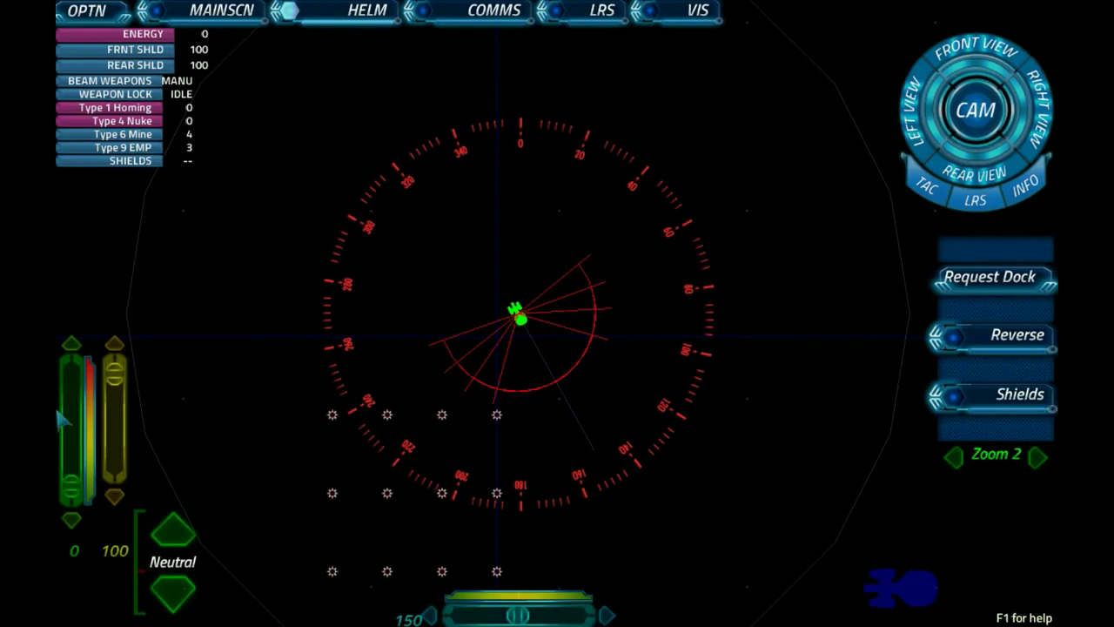
drag(59, 410, 75, 427)
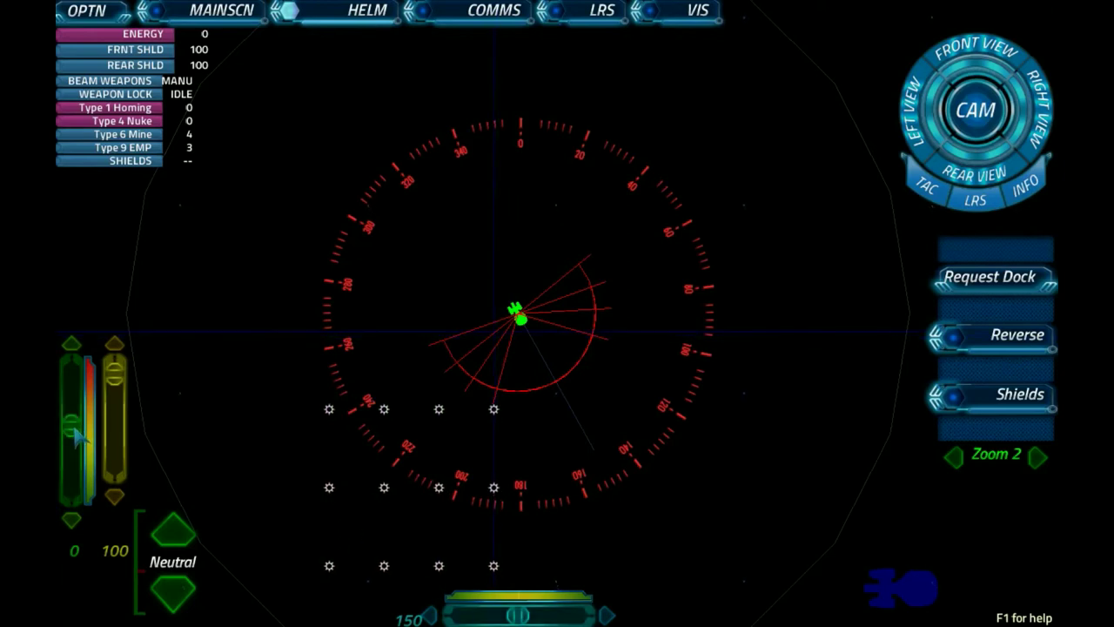
drag(77, 454, 80, 533)
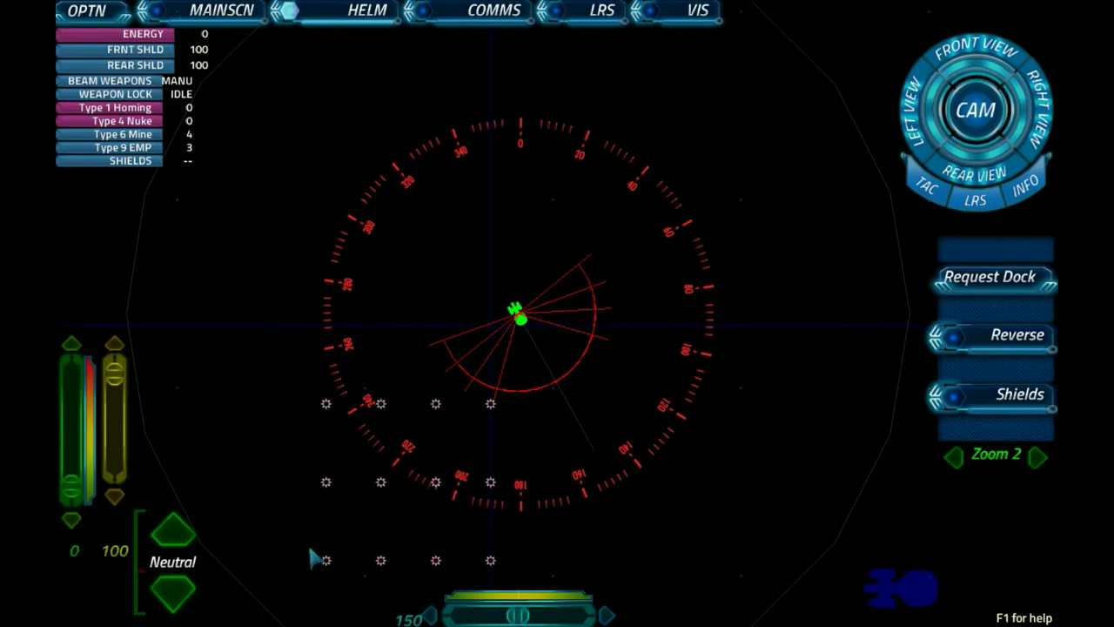
mouse_move(530, 621)
mouse_down()
mouse_move(462, 618)
mouse_move(518, 617)
mouse_up()
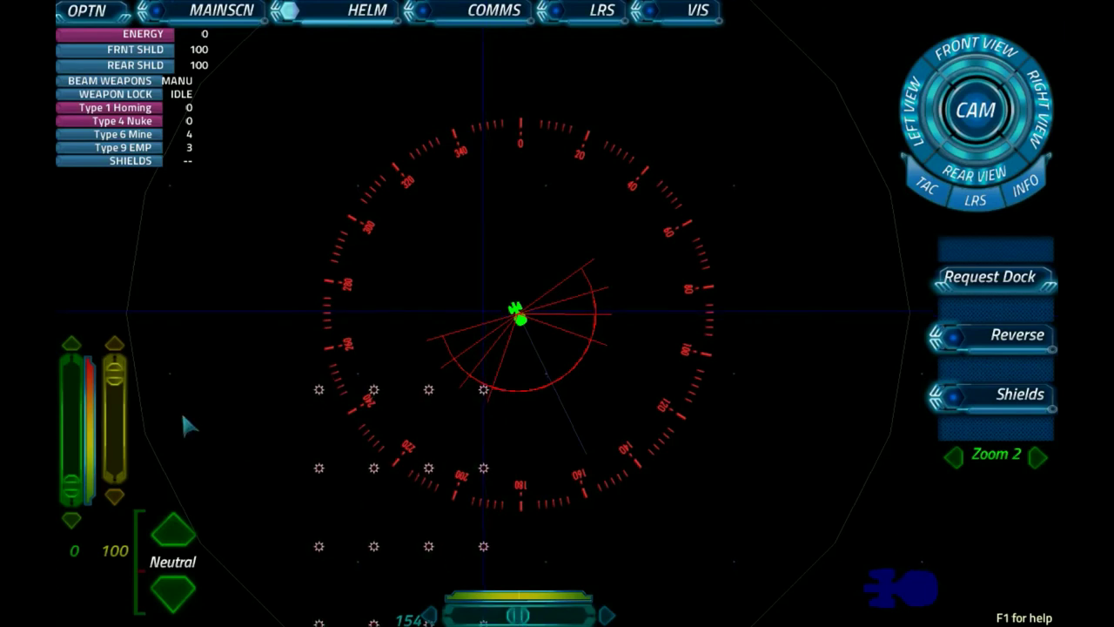
drag(518, 616, 575, 615)
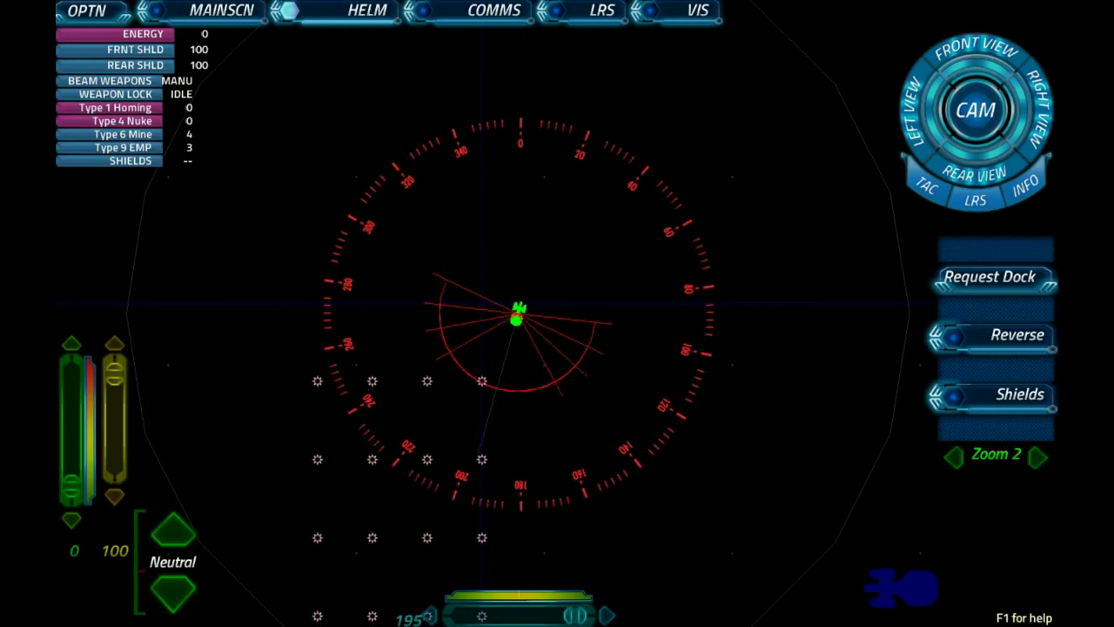
drag(574, 615, 496, 615)
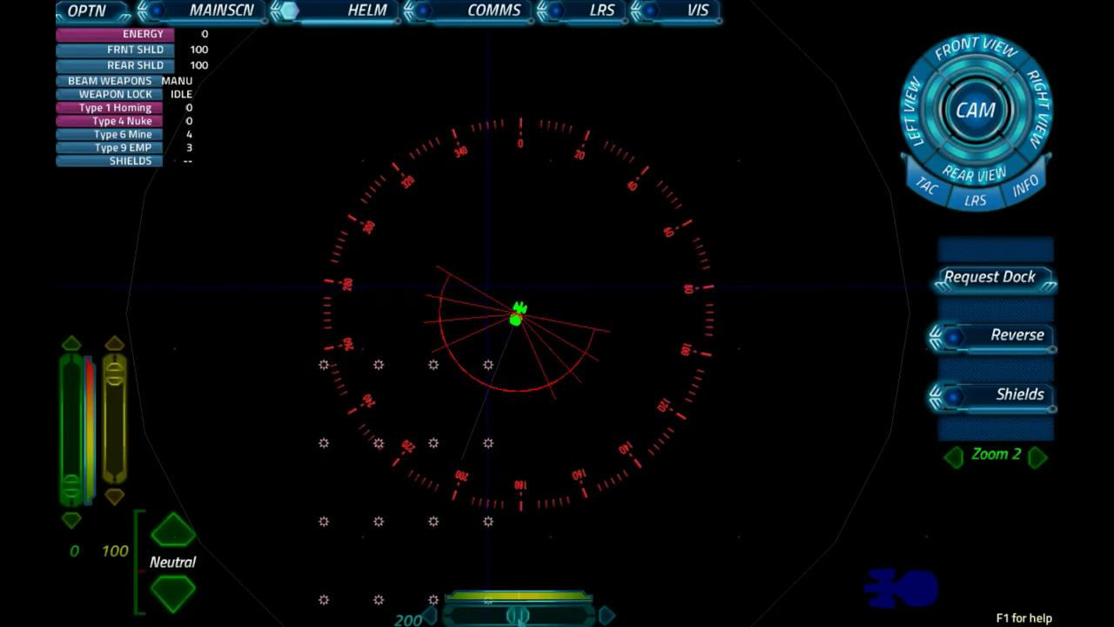
- Steer the ship to about heading 203 and switch to the outside view facing the enemy fleet
key(Left)
key(Right)
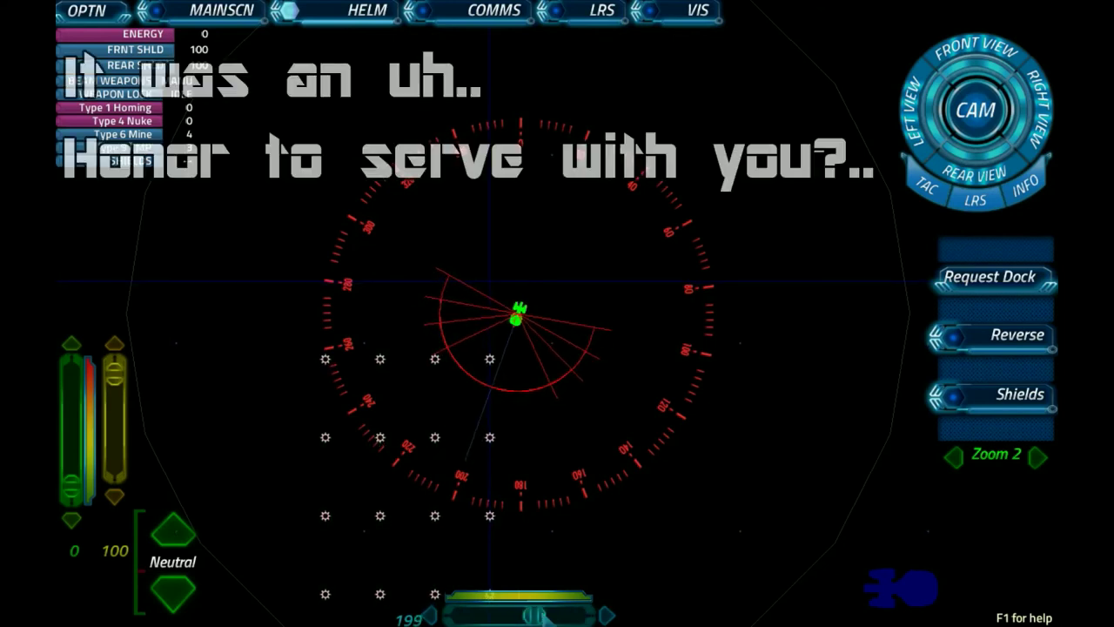
key(Left)
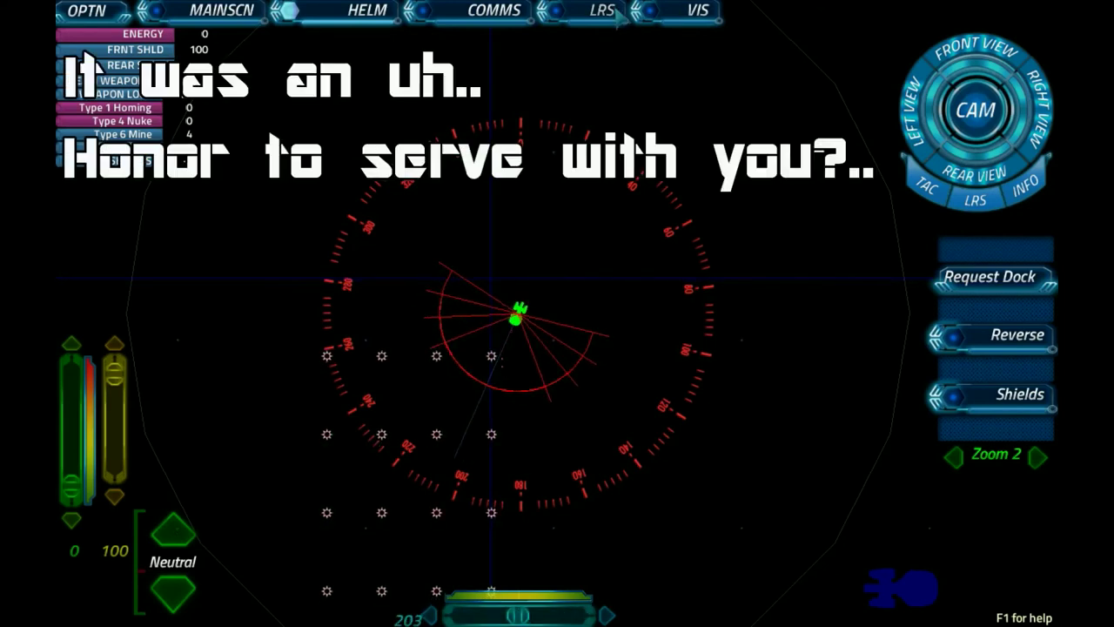
click(668, 19)
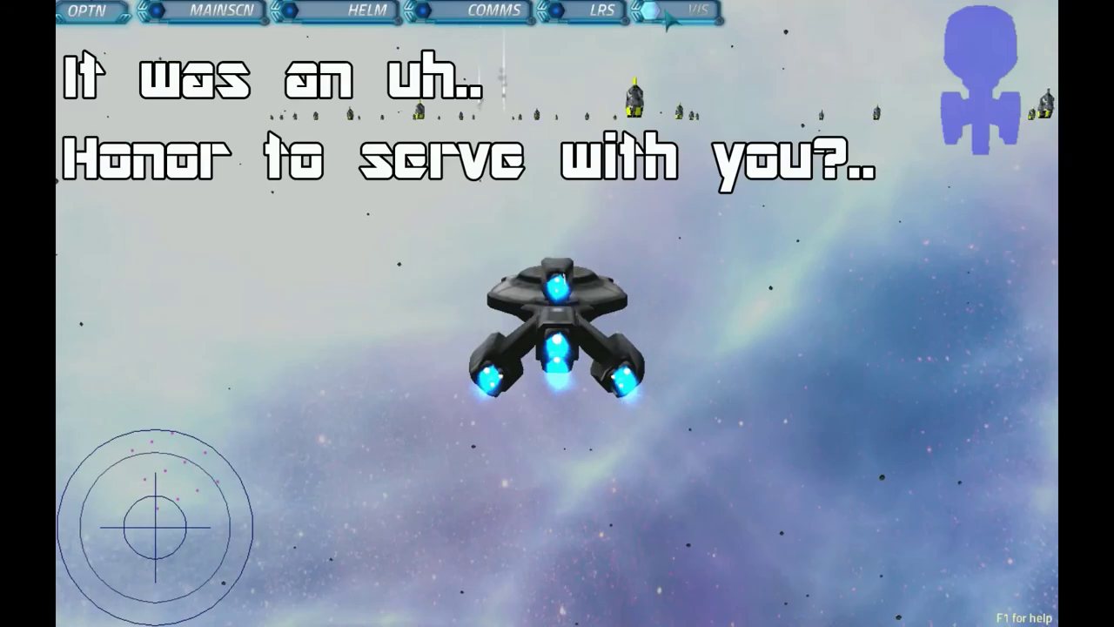